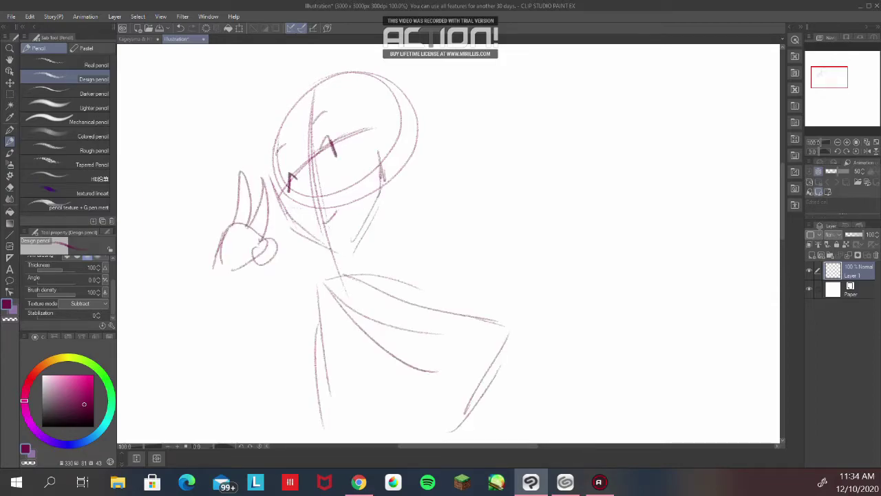
- Sketch the slanted smile guideline across the lower face of the rough head
left_click_drag(337, 211, 356, 200)
key("ctrl+z")
left_click_drag(321, 226, 350, 190)
mouse_move(340, 204)
left_mouse_down()
mouse_move(346, 196)
mouse_move(342, 203)
left_mouse_up()
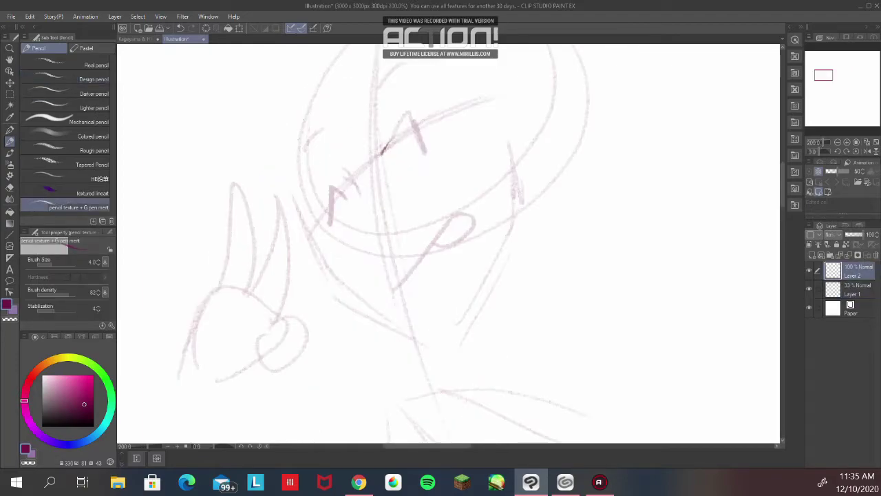
- Draw the open eye's curved upper lash line and lower lid on Layer 2 over the faded sketch
mouse_move(381, 157)
left_mouse_down()
mouse_move(393, 137)
mouse_move(426, 126)
mouse_move(394, 136)
left_mouse_up()
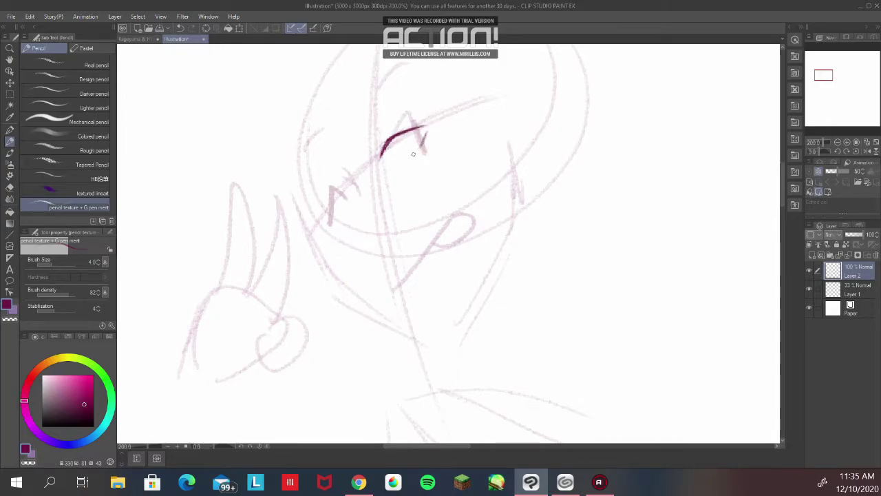
left_click_drag(419, 146, 393, 166)
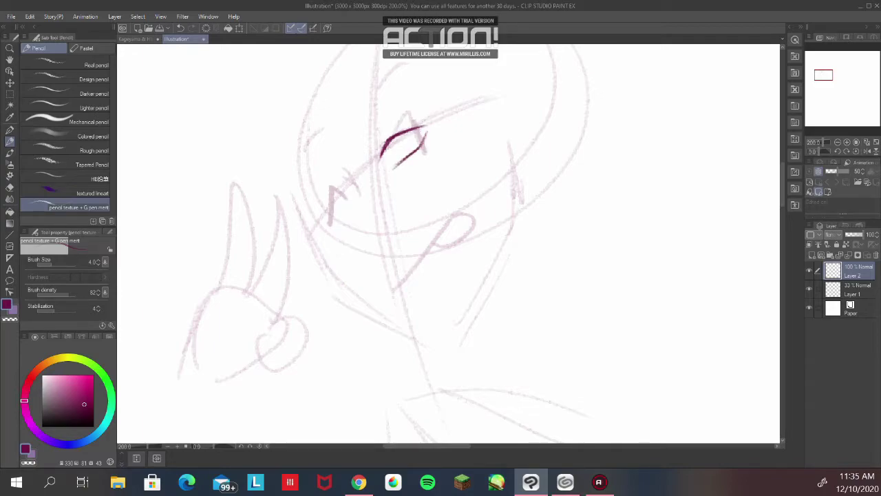
key("ctrl+z")
key("ctrl+z")
key("ctrl+z")
left_click_drag(419, 147, 381, 163)
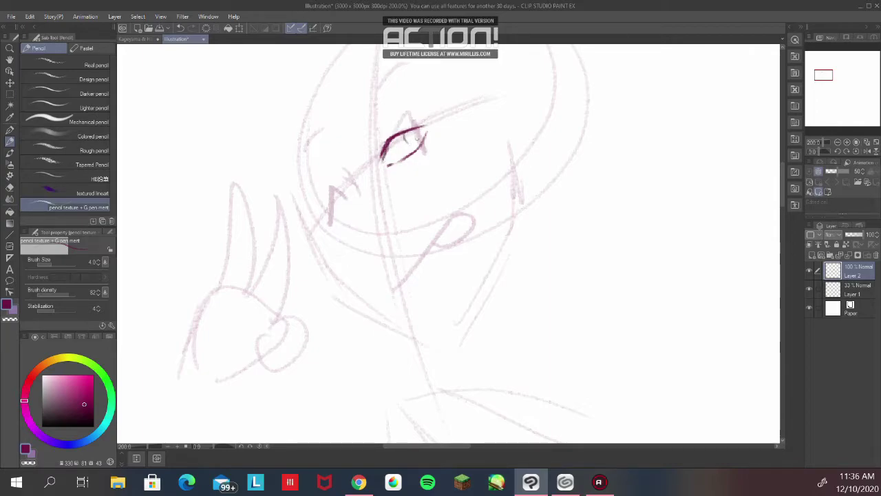
- Add a shaded iris and a lid crease to the open eye, and draw the arched eyebrow above it
left_click_drag(408, 135, 415, 149)
key("ctrl+z")
left_click_drag(393, 130, 385, 131)
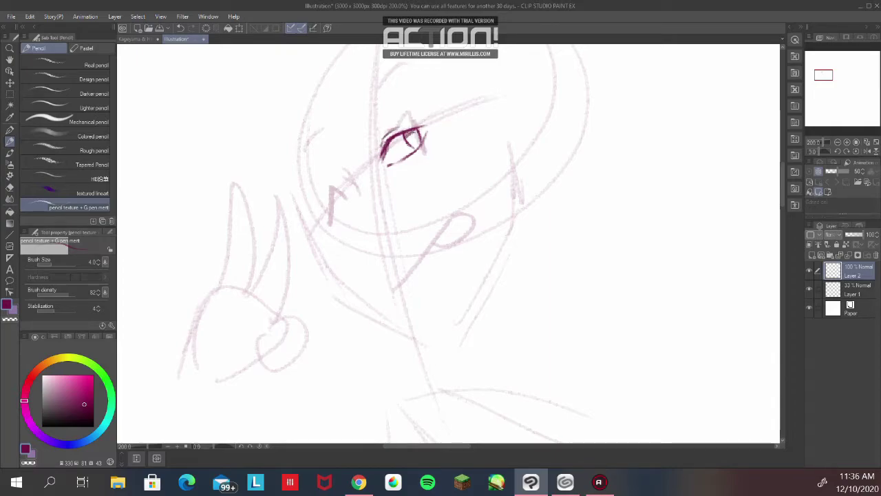
left_click_drag(409, 136, 417, 142)
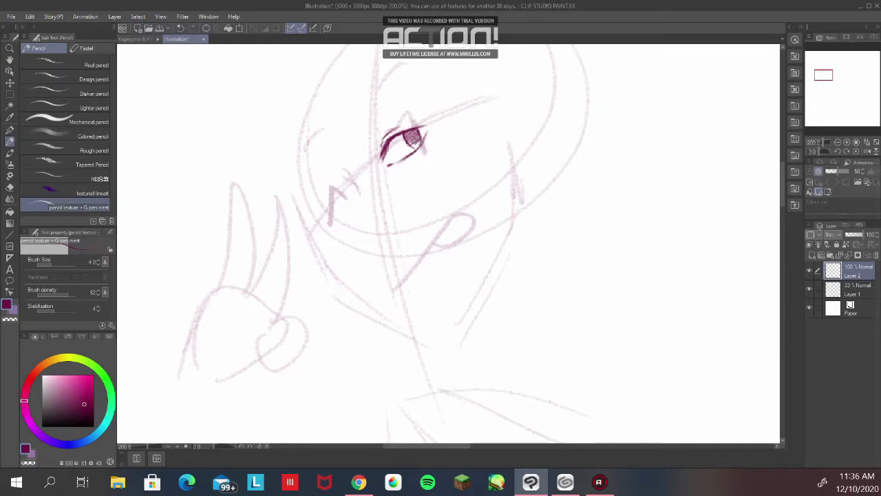
left_click_drag(359, 124, 410, 92)
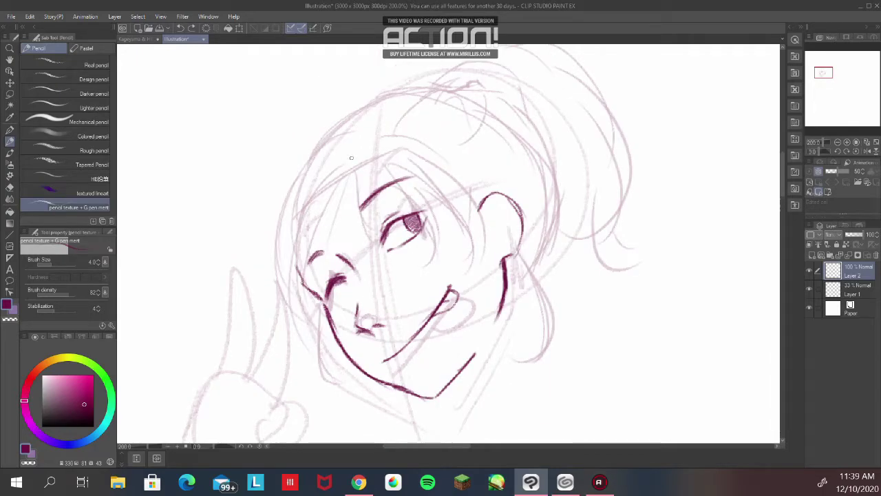
- Draw the long curved fringe strands falling on both sides of the forehead and toward the ear
mouse_move(352, 157)
left_mouse_down()
mouse_move(334, 159)
mouse_move(358, 263)
left_mouse_up()
mouse_move(350, 167)
left_mouse_down()
mouse_move(334, 209)
mouse_move(358, 261)
left_mouse_up()
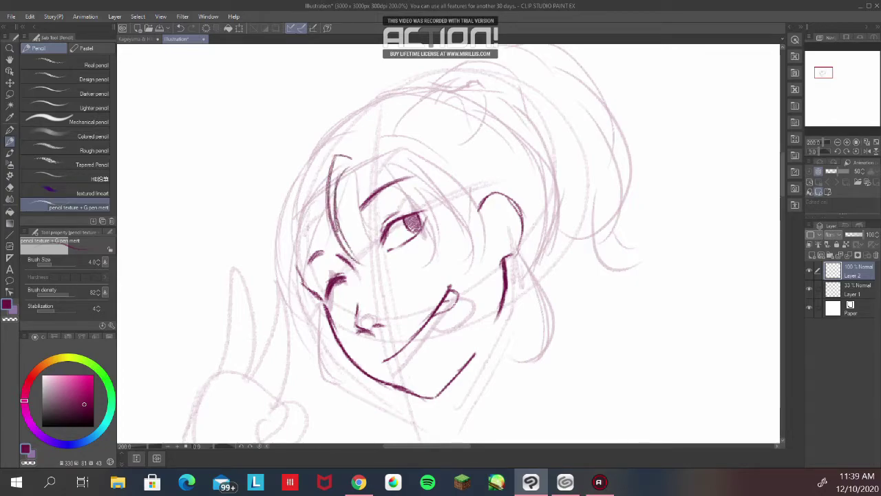
mouse_move(375, 167)
left_mouse_down()
mouse_move(404, 192)
mouse_move(435, 273)
left_mouse_up()
left_click_drag(371, 148, 435, 237)
mouse_move(392, 173)
left_mouse_down()
mouse_move(437, 265)
mouse_move(463, 237)
left_mouse_up()
left_click_drag(423, 189, 471, 267)
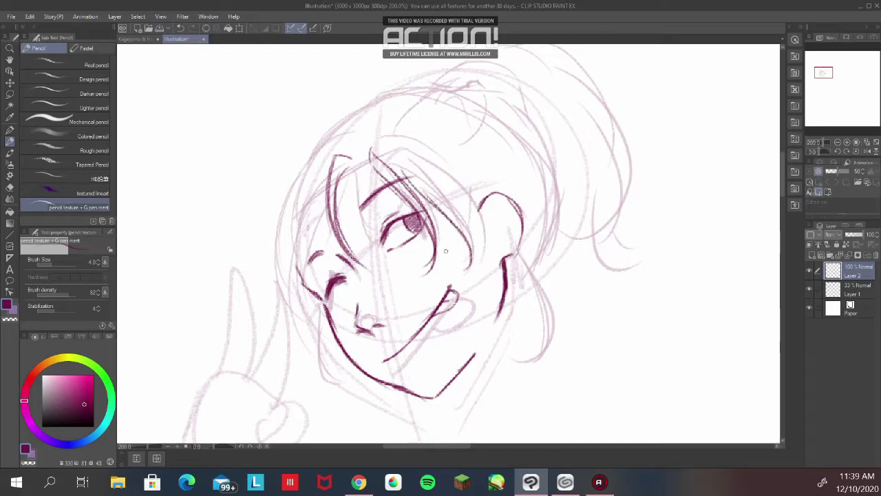
mouse_move(369, 141)
left_mouse_down()
mouse_move(414, 164)
mouse_move(475, 230)
mouse_move(479, 260)
left_mouse_up()
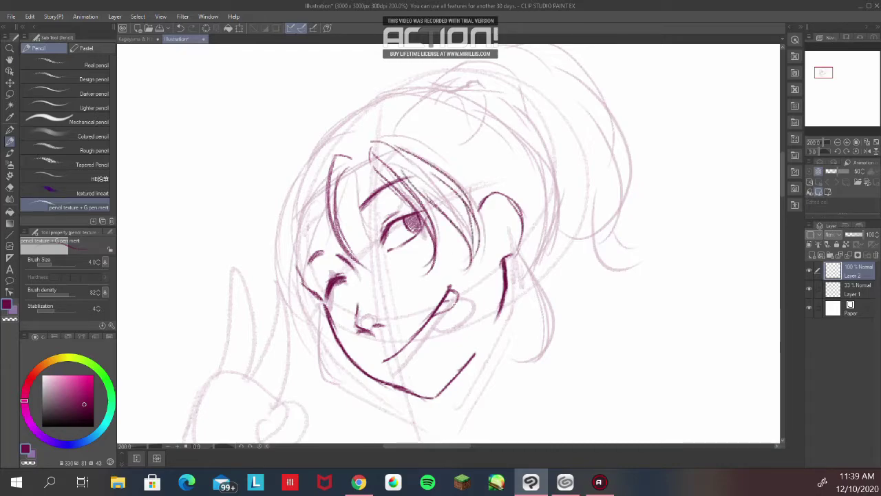
- Draw the central fringe strand between the eyebrows, undoing the first version and redrawing it from the parting
mouse_move(358, 168)
left_mouse_down()
mouse_move(354, 223)
mouse_move(381, 241)
left_mouse_up()
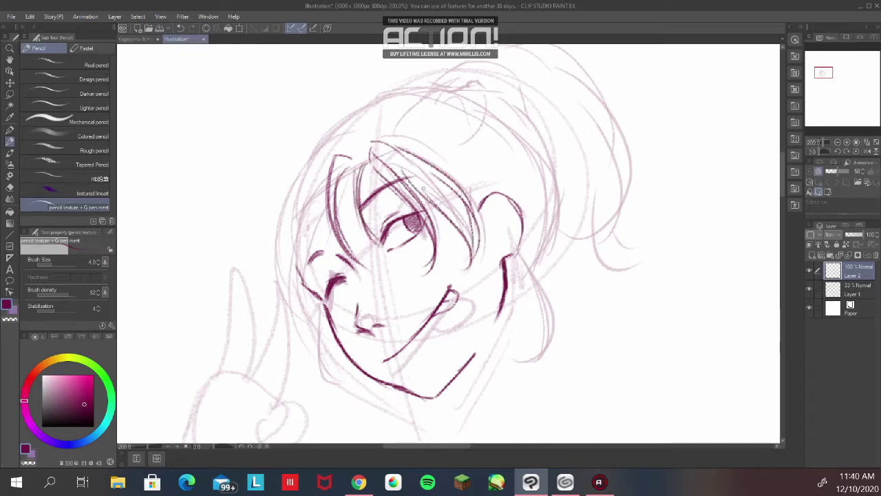
key("ctrl+z")
key("ctrl+z")
key("ctrl+z")
mouse_move(367, 155)
left_mouse_down()
mouse_move(352, 188)
mouse_move(354, 214)
left_mouse_up()
left_click_drag(367, 157, 370, 256)
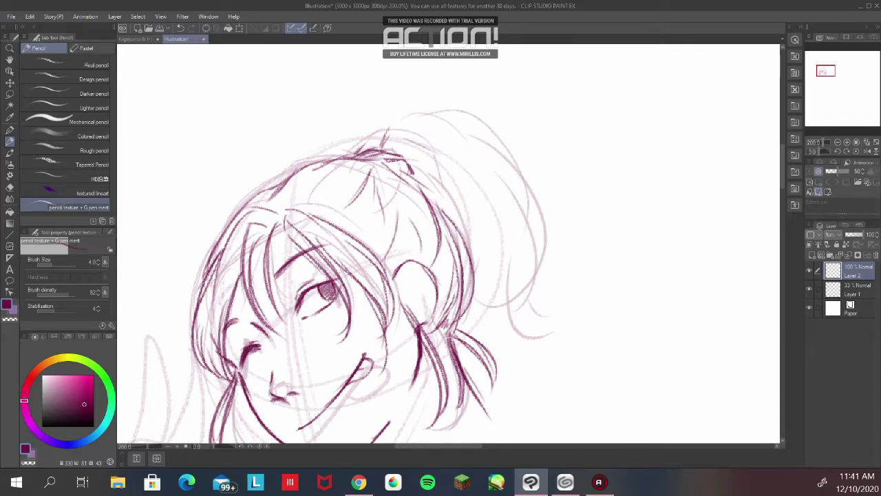
- Draw the ponytail's outer contour and flowing inner strands, and outline the hood's curved front edge below the neck
mouse_move(401, 133)
left_mouse_down()
mouse_move(479, 180)
mouse_move(503, 222)
left_mouse_up()
mouse_move(470, 169)
left_mouse_down()
mouse_move(505, 310)
mouse_move(550, 317)
left_mouse_up()
mouse_move(424, 175)
left_mouse_down()
mouse_move(480, 205)
mouse_move(487, 269)
left_mouse_up()
left_click_drag(495, 209, 512, 328)
left_click_drag(485, 293, 530, 322)
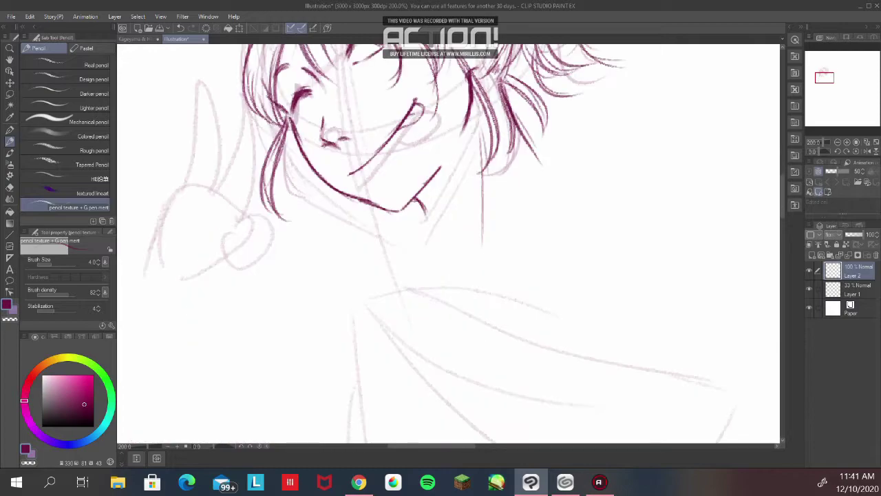
mouse_move(439, 342)
left_mouse_down()
mouse_move(520, 231)
mouse_move(584, 210)
mouse_move(604, 180)
left_mouse_up()
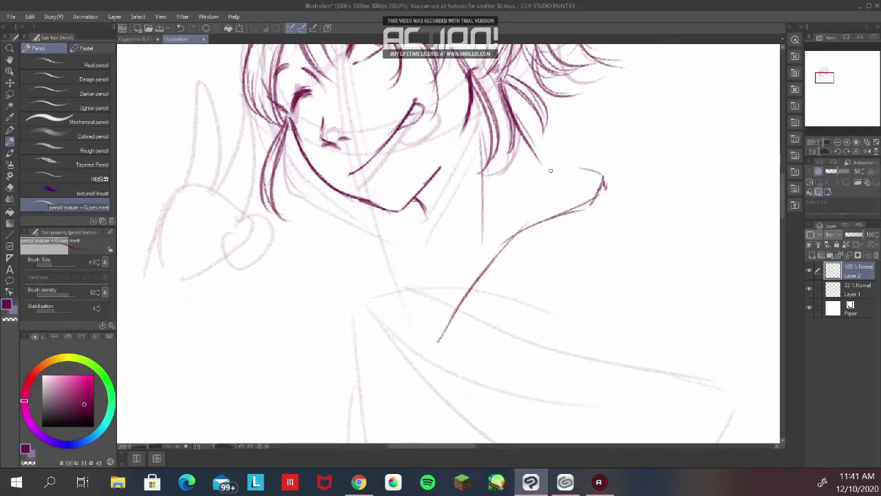
- Rough out a peace-sign hand beside the figure on Layer 1, with palm, folded thumb and two raised fingers
mouse_move(195, 260)
left_mouse_down()
mouse_move(204, 180)
mouse_move(271, 188)
mouse_move(256, 245)
left_mouse_up()
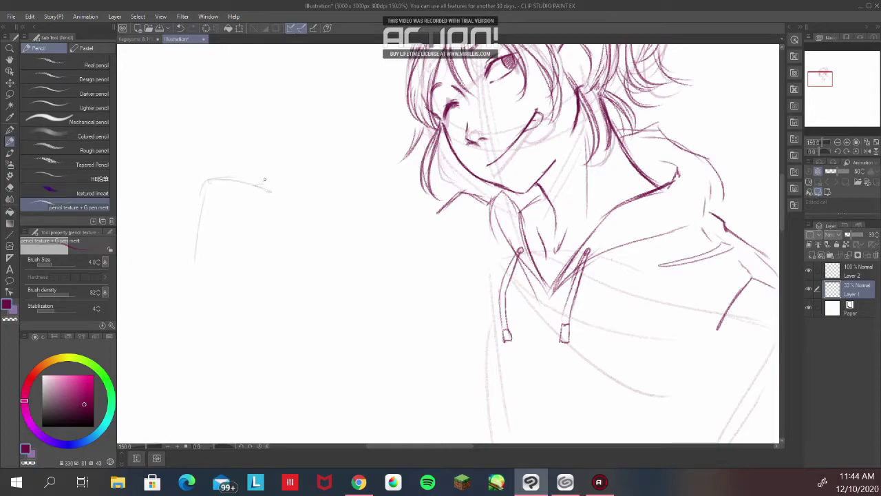
left_click_drag(197, 220, 196, 280)
mouse_move(265, 200)
left_mouse_down()
mouse_move(254, 208)
mouse_move(253, 256)
left_mouse_up()
mouse_move(234, 167)
left_mouse_down()
mouse_move(240, 91)
mouse_move(255, 127)
mouse_move(252, 166)
left_mouse_up()
mouse_move(284, 115)
left_mouse_down()
mouse_move(251, 181)
mouse_move(280, 128)
left_mouse_up()
left_click_drag(297, 100, 291, 141)
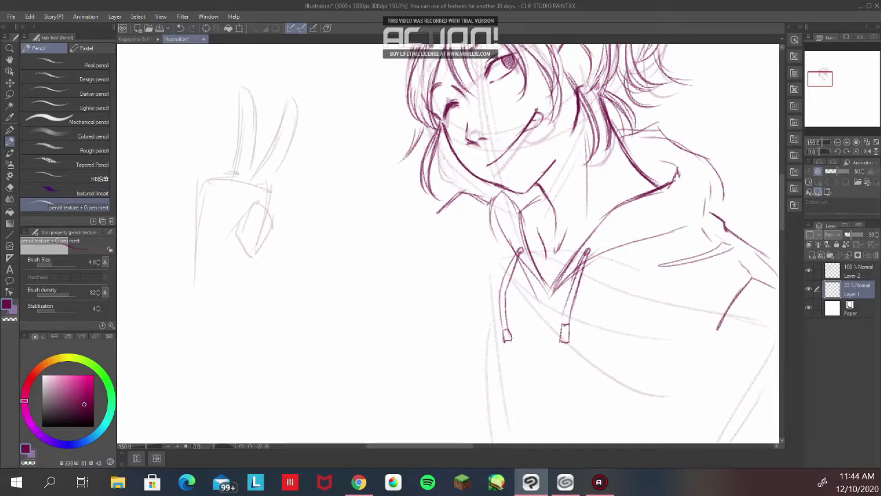
- Draw the palm's outer edge down to the wrist and move the selected peace-sign arm beside the face
mouse_move(191, 217)
left_mouse_down()
mouse_move(194, 199)
mouse_move(176, 266)
left_mouse_up()
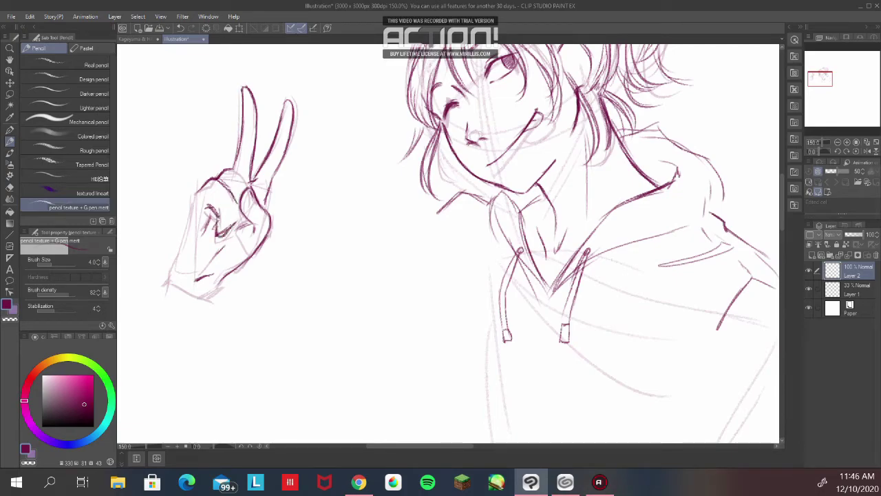
left_click_drag(189, 200, 173, 258)
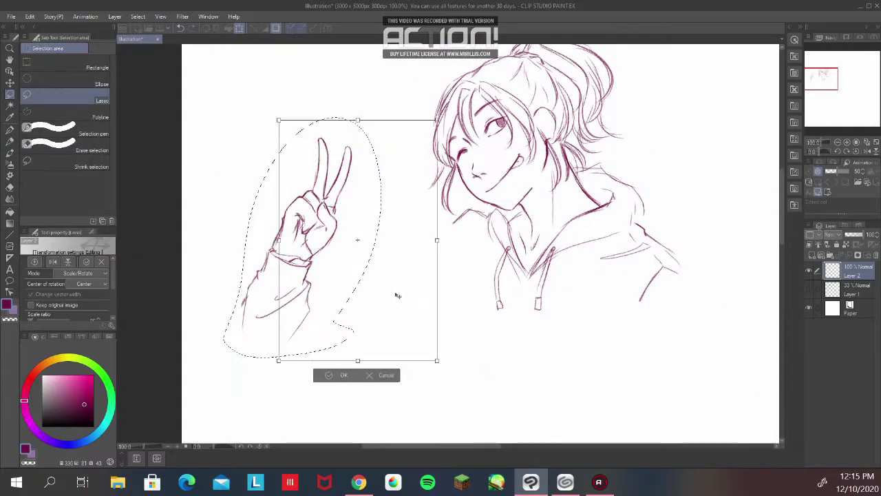
left_click_drag(397, 295, 434, 292)
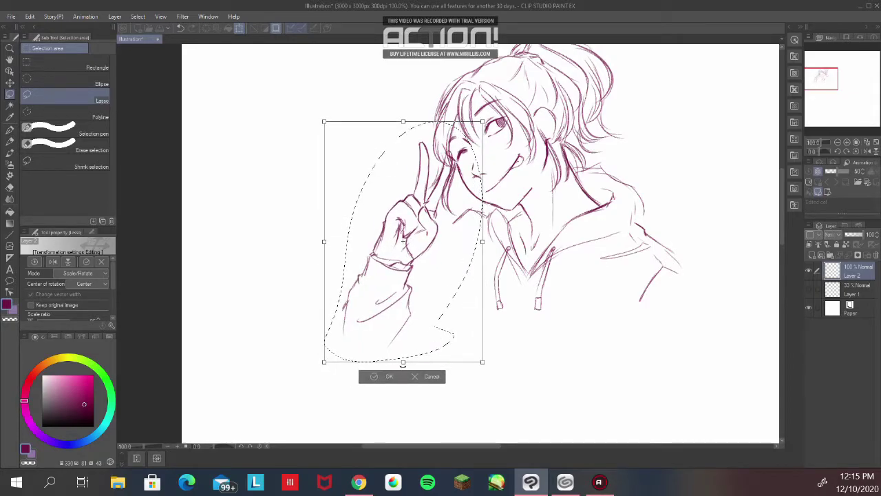
key("Return")
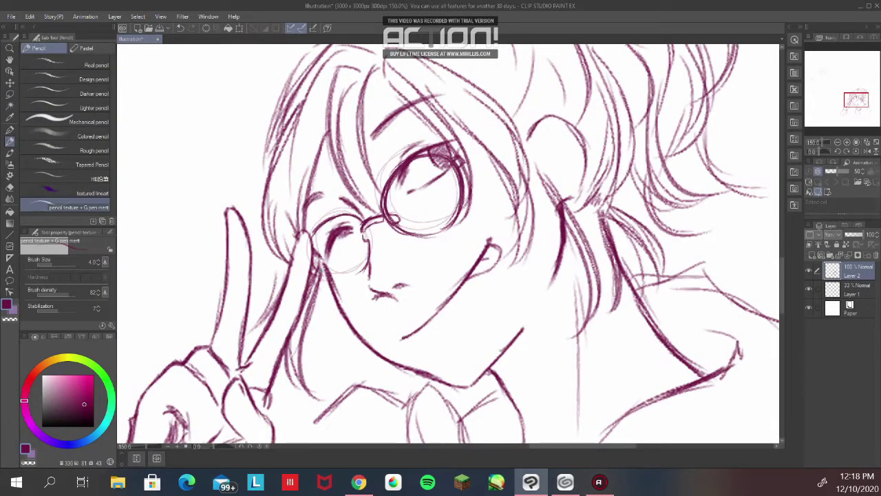
- Trace the lower rim of the round glasses lens over the winking eye
mouse_move(318, 269)
left_mouse_down()
mouse_move(352, 278)
mouse_move(369, 263)
left_mouse_up()
left_click_drag(340, 274, 360, 279)
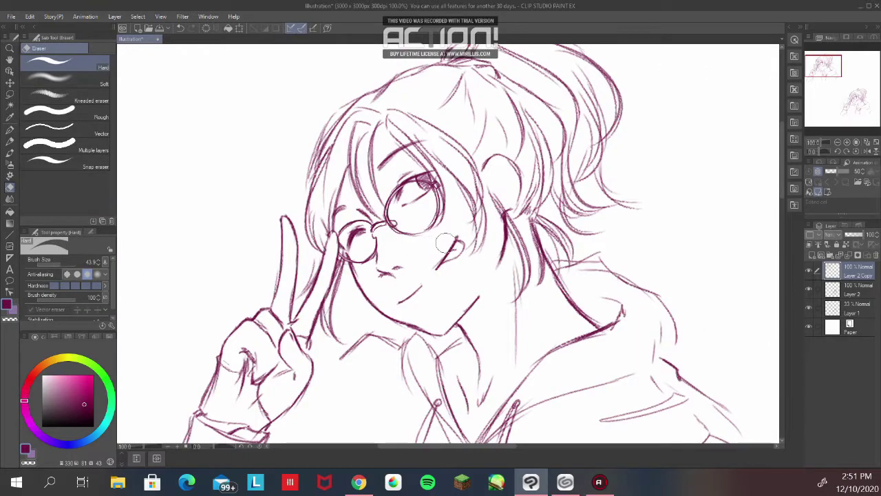
- Erase the smiling mouth with the Hard eraser and draw the face mask's side edge with the Design pencil
mouse_move(444, 242)
left_mouse_down()
mouse_move(434, 266)
mouse_move(452, 246)
left_mouse_up()
left_click_drag(417, 283, 407, 286)
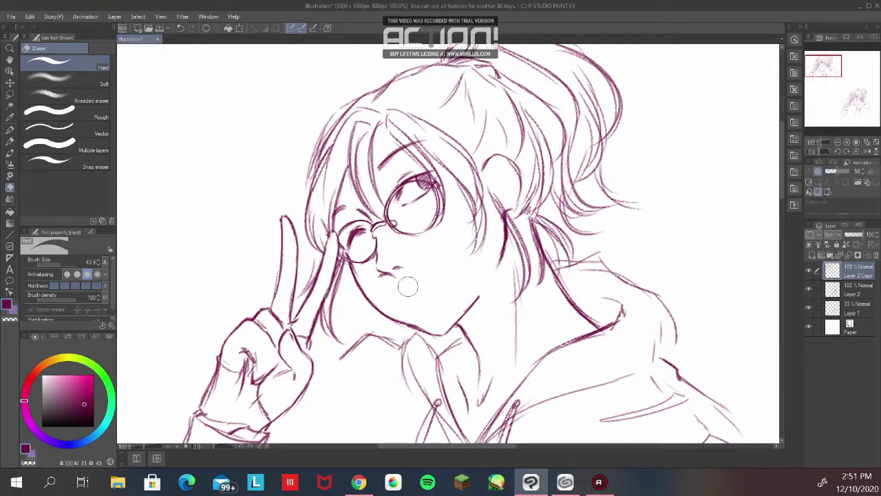
left_click(9, 130)
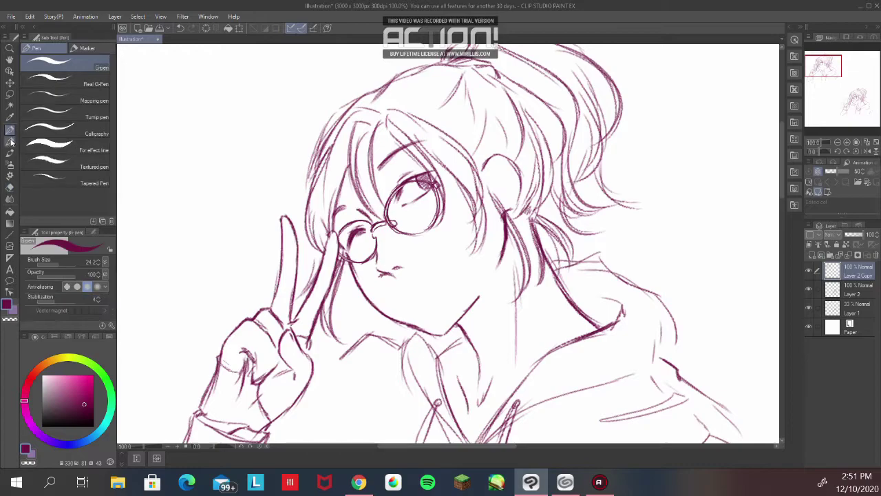
left_click(10, 141)
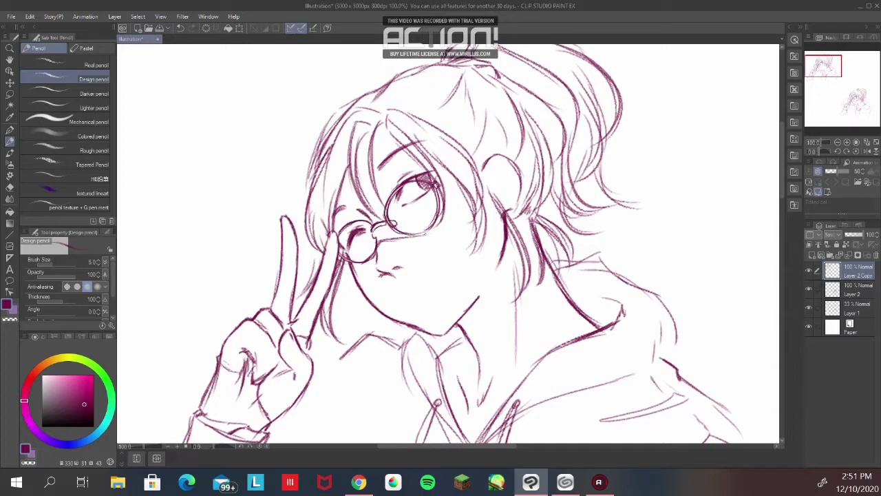
left_click_drag(501, 249, 476, 299)
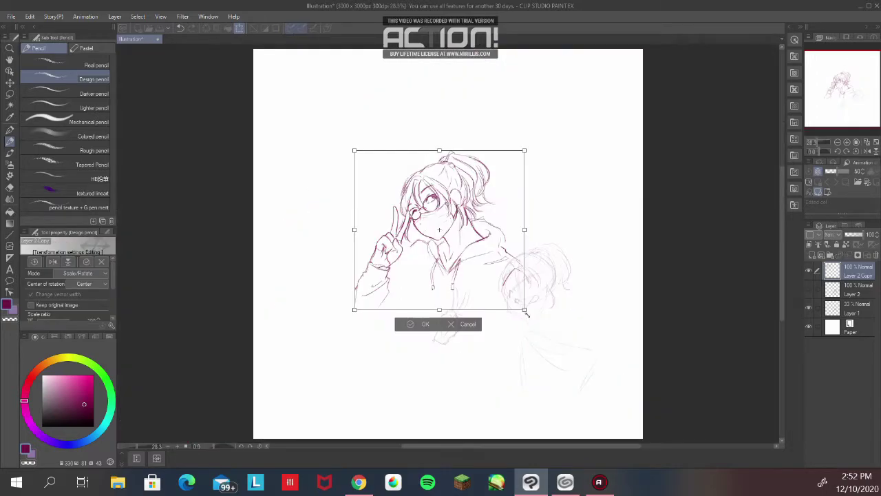
- Enlarge the Layer 2 Copy line drawing and reposition it so the figure fills the canvas
left_click_drag(525, 310, 647, 424)
left_click_drag(556, 339, 484, 279)
left_click_drag(543, 324, 546, 325)
mouse_move(580, 366)
left_mouse_down()
mouse_move(599, 344)
mouse_move(606, 378)
left_mouse_up()
left_click_drag(555, 346, 536, 332)
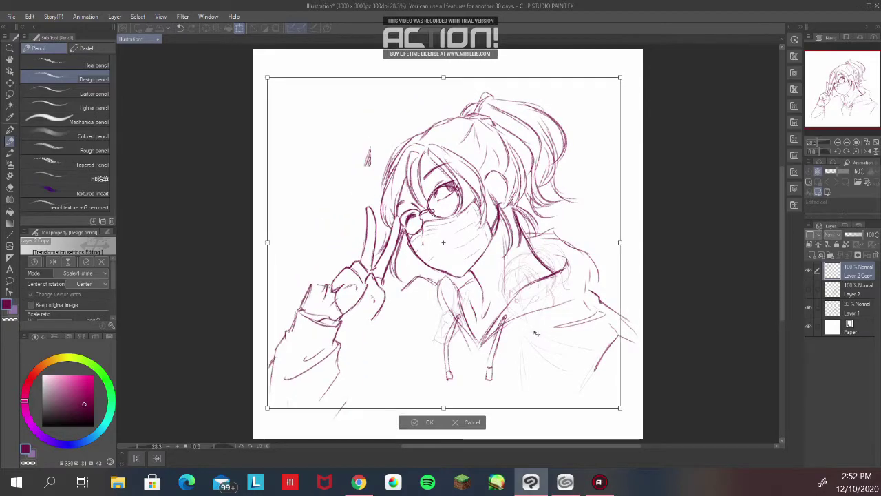
left_click(444, 423)
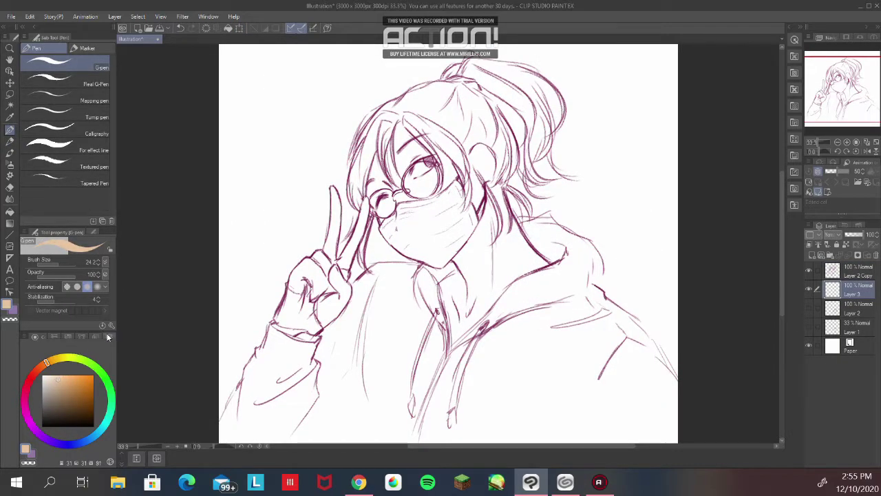
- Set the G-pen size to 207.2 and block in light tan skin over the face and ear on Layer 3
left_click(67, 264)
left_click_drag(407, 209, 425, 206)
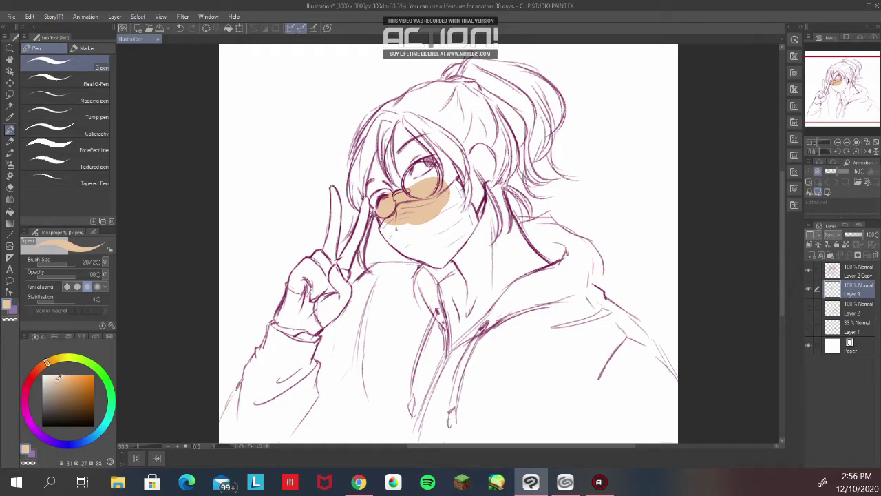
mouse_move(401, 201)
left_mouse_down()
mouse_move(426, 181)
mouse_move(386, 172)
mouse_move(444, 155)
mouse_move(454, 199)
left_mouse_up()
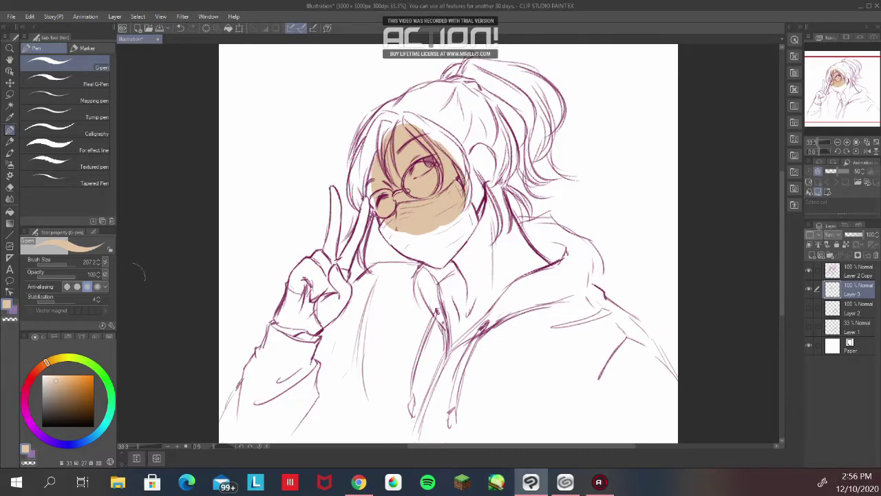
left_click_drag(50, 367, 46, 368)
mouse_move(429, 194)
left_mouse_down()
mouse_move(443, 219)
mouse_move(452, 192)
mouse_move(444, 148)
mouse_move(406, 151)
mouse_move(475, 234)
mouse_move(472, 279)
mouse_move(448, 344)
mouse_move(496, 289)
mouse_move(544, 296)
mouse_move(482, 199)
left_mouse_up()
mouse_move(488, 250)
left_mouse_down()
mouse_move(421, 220)
mouse_move(384, 186)
mouse_move(427, 244)
mouse_move(413, 234)
left_mouse_up()
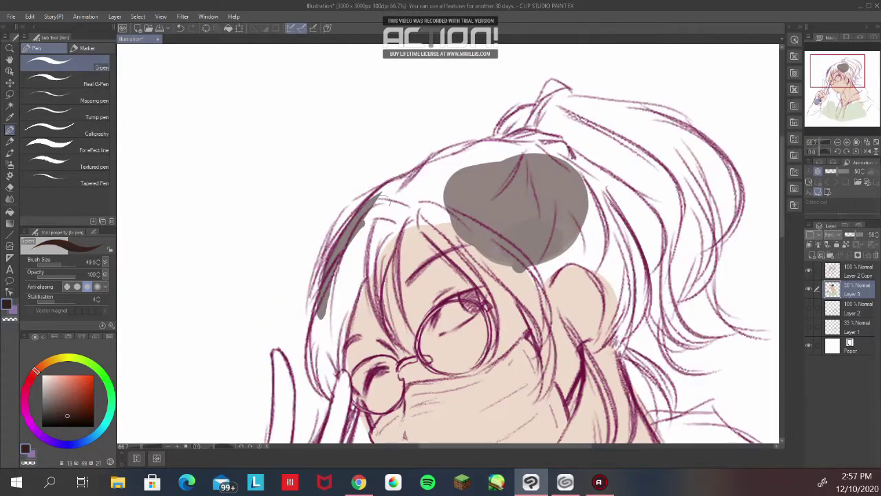
- Fill the hair from the front side locks over the crown to the ponytail base with dark brown
left_click_drag(344, 256, 429, 175)
mouse_move(333, 241)
left_mouse_down()
mouse_move(455, 158)
mouse_move(344, 272)
mouse_move(347, 296)
mouse_move(334, 328)
mouse_move(365, 241)
mouse_move(341, 381)
mouse_move(330, 276)
mouse_move(324, 376)
left_mouse_up()
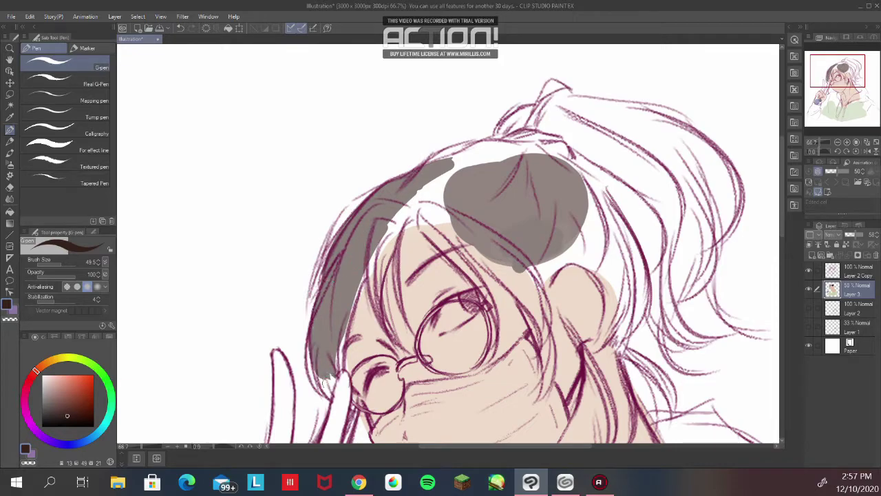
mouse_move(568, 254)
left_mouse_down()
mouse_move(541, 286)
mouse_move(502, 263)
left_mouse_up()
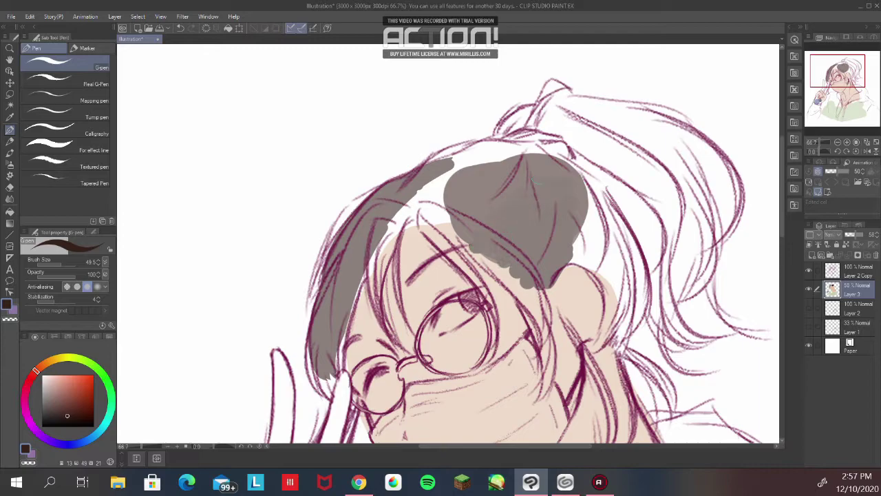
mouse_move(505, 172)
left_mouse_down()
mouse_move(441, 207)
mouse_move(462, 158)
mouse_move(510, 150)
mouse_move(456, 153)
mouse_move(467, 146)
mouse_move(548, 145)
mouse_move(505, 160)
mouse_move(588, 144)
mouse_move(600, 165)
left_mouse_up()
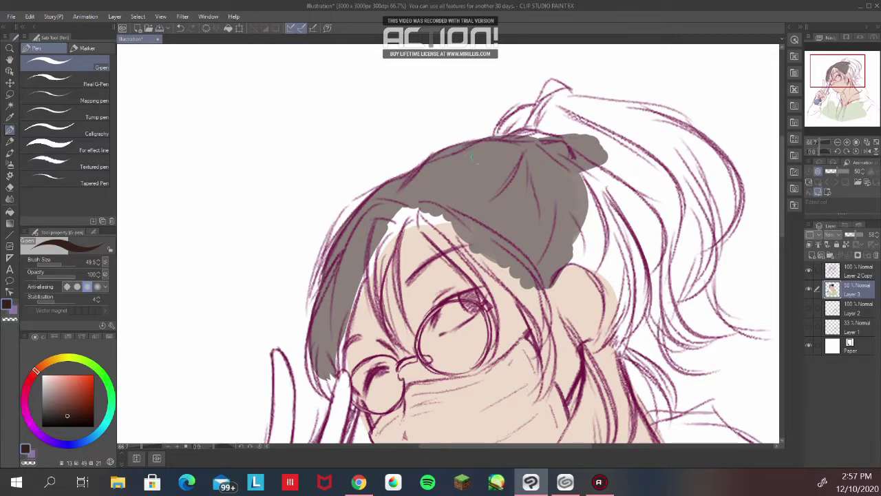
mouse_move(503, 137)
left_mouse_down()
mouse_move(513, 114)
mouse_move(564, 107)
left_mouse_up()
- Fill the remaining front hair in dark brown and outline the face mask's upper edge in dark navy on Layer 3
left_click_drag(343, 208, 369, 179)
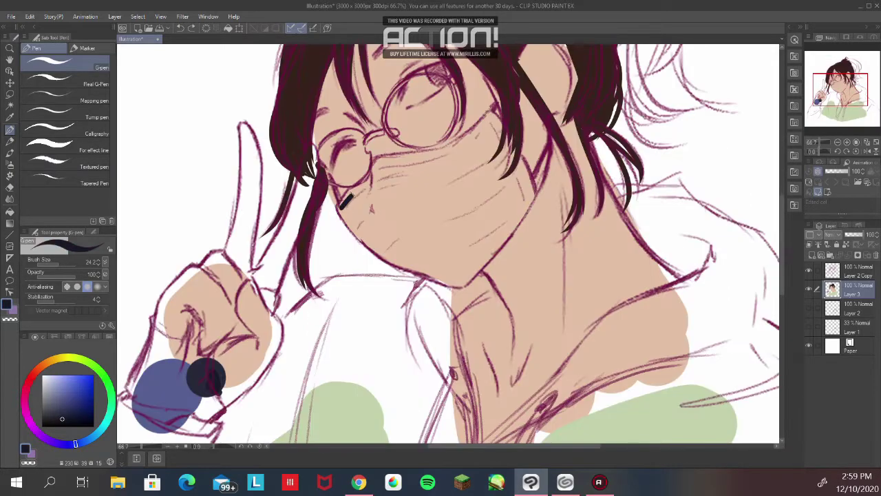
left_click_drag(855, 237, 851, 237)
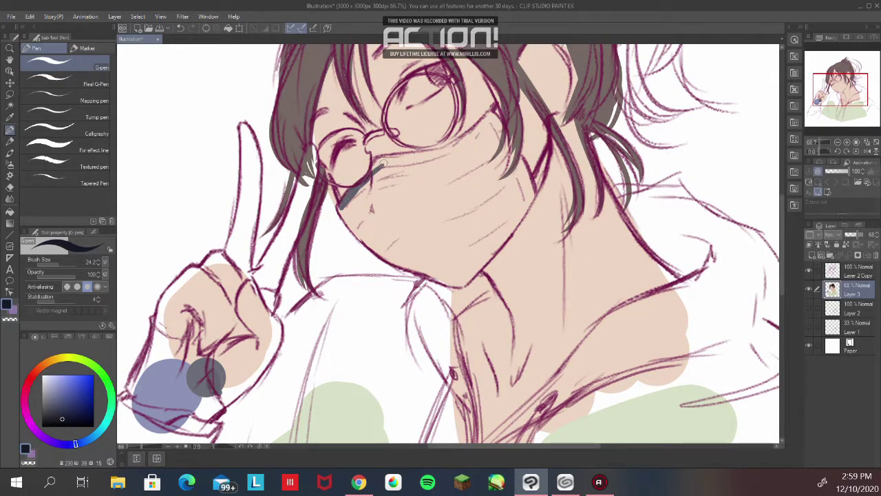
left_click_drag(377, 165, 464, 145)
- Block in the hoodie's body, hood and raised sleeve with light green using the G-pen on Layer 3
mouse_move(302, 410)
left_mouse_down()
mouse_move(334, 361)
mouse_move(394, 312)
mouse_move(419, 303)
mouse_move(441, 355)
mouse_move(550, 302)
left_mouse_up()
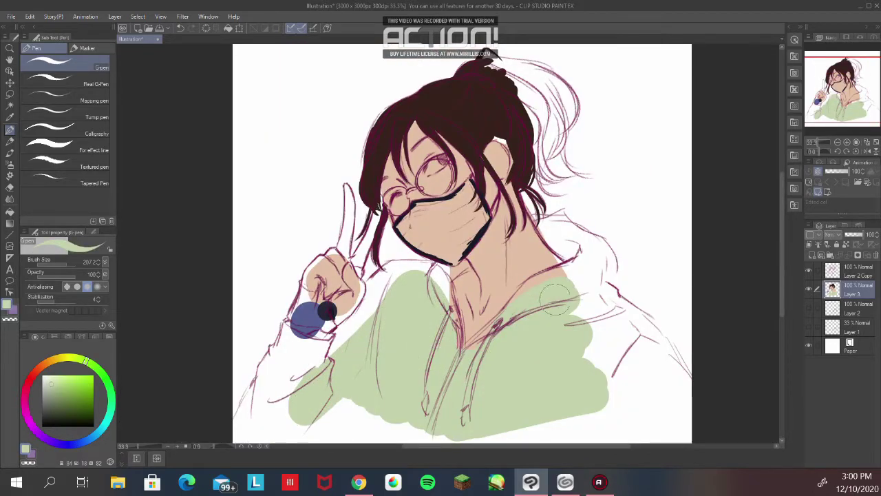
mouse_move(542, 238)
left_mouse_down()
mouse_move(585, 289)
mouse_move(606, 344)
mouse_move(636, 365)
mouse_move(631, 369)
left_mouse_up()
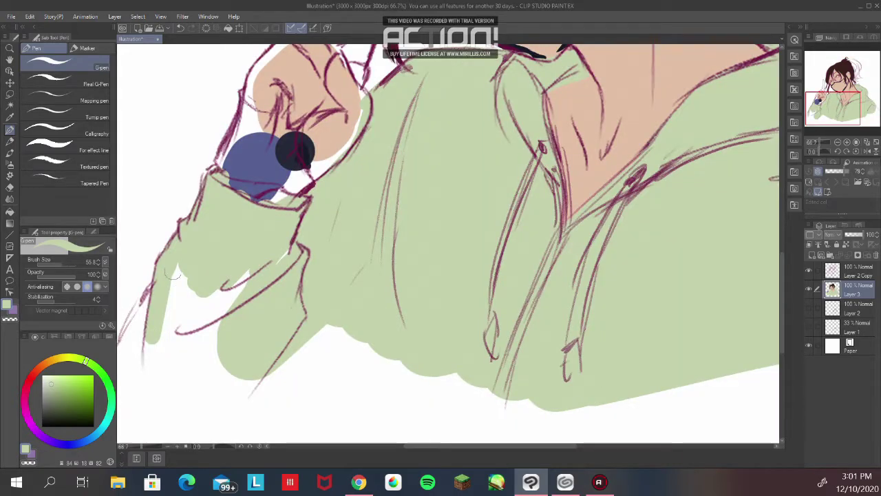
left_click_drag(141, 311, 136, 350)
left_click_drag(172, 276, 157, 342)
mouse_move(157, 342)
left_mouse_down()
mouse_move(237, 279)
mouse_move(201, 343)
mouse_move(210, 346)
left_mouse_up()
left_click(182, 268)
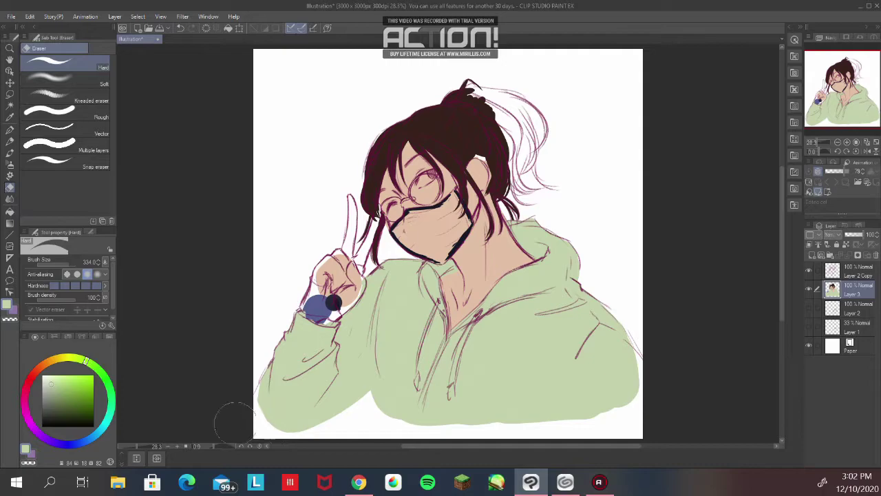
- Trim the hoodie's ragged lower edge into a straight line with the Hard eraser at size 334.0
left_click_drag(234, 421, 760, 424)
left_click_drag(237, 413, 647, 416)
key("ctrl+z")
left_click_drag(247, 417, 759, 439)
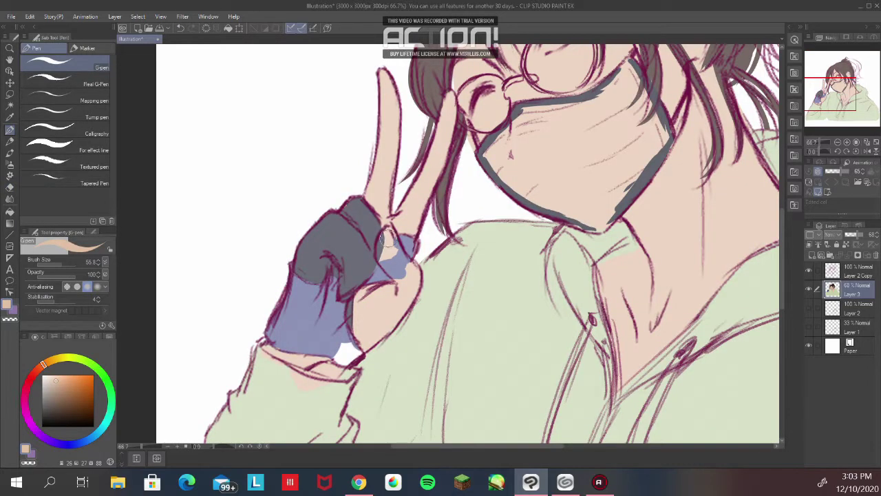
- Paint the raised hand's thumb area in skin tone and fill the ponytail strands with dark brown using the G-pen
mouse_move(389, 237)
left_mouse_down()
mouse_move(405, 273)
mouse_move(390, 265)
mouse_move(400, 263)
mouse_move(428, 290)
left_mouse_up()
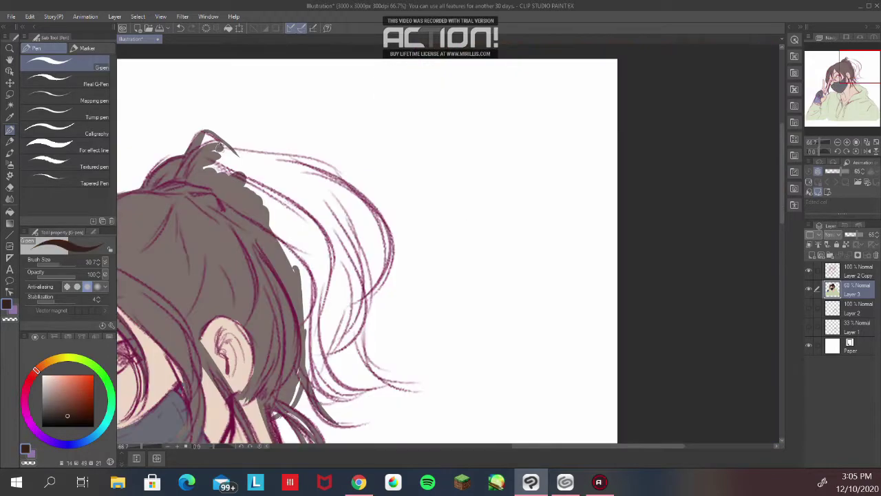
left_click_drag(229, 146, 330, 212)
mouse_move(284, 172)
left_mouse_down()
mouse_move(356, 303)
mouse_move(328, 331)
left_mouse_up()
mouse_move(342, 334)
left_mouse_down()
mouse_move(326, 217)
mouse_move(351, 295)
left_mouse_up()
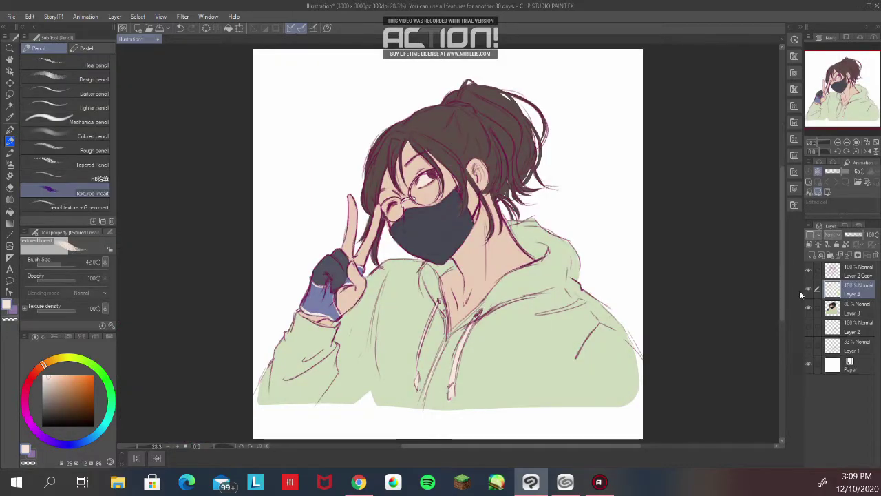
- Set the blending mode of Layer 4 to Multiply
left_click_drag(804, 294, 788, 294)
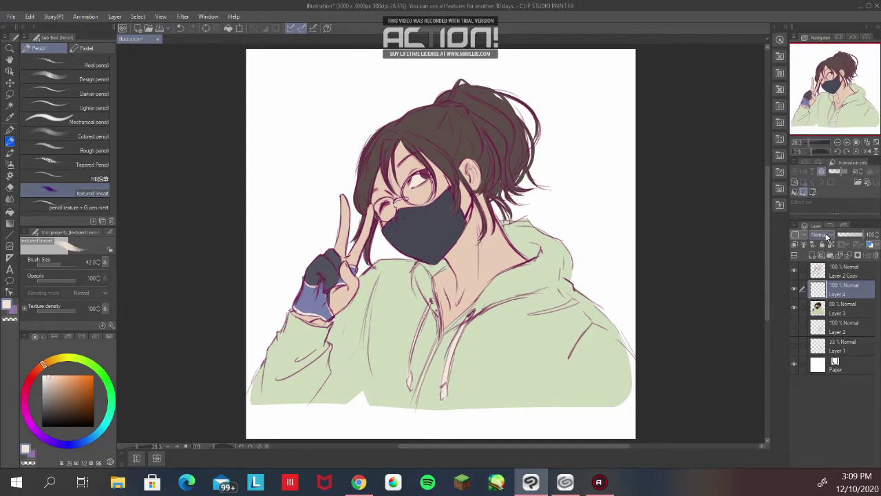
left_click(820, 234)
left_click(819, 24)
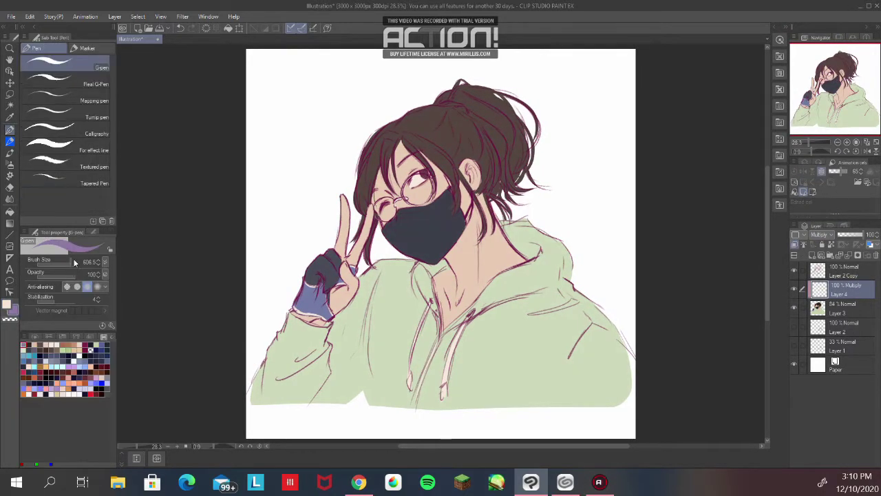
- Set the G-pen size to 233.5 and paint purple shadows over the face, raised finger and sleeve on Layer 4
left_click_drag(74, 262, 65, 263)
left_click_drag(398, 140, 380, 203)
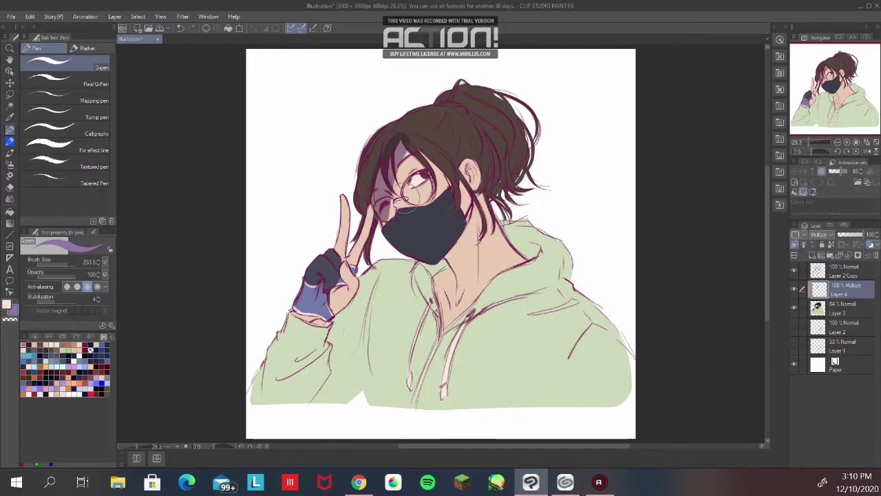
left_click_drag(342, 195, 344, 247)
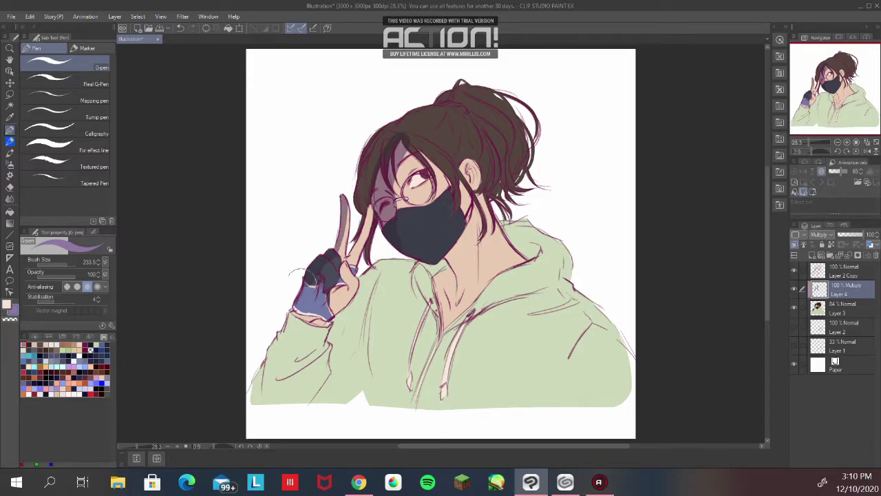
left_click_drag(289, 303, 255, 360)
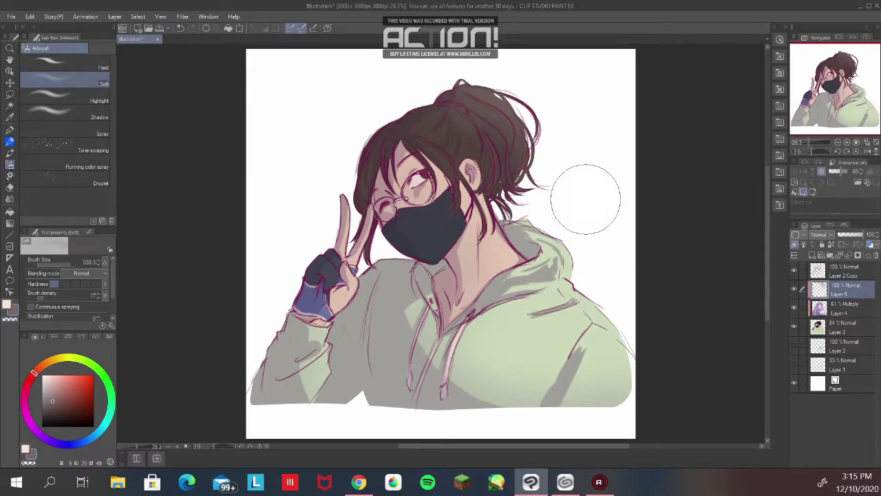
- Sample the hoodie green on Layer 5 and paint orange hair highlights on Overlay Layer 6 with the textured lineart pencil
left_click(531, 335, "alt")
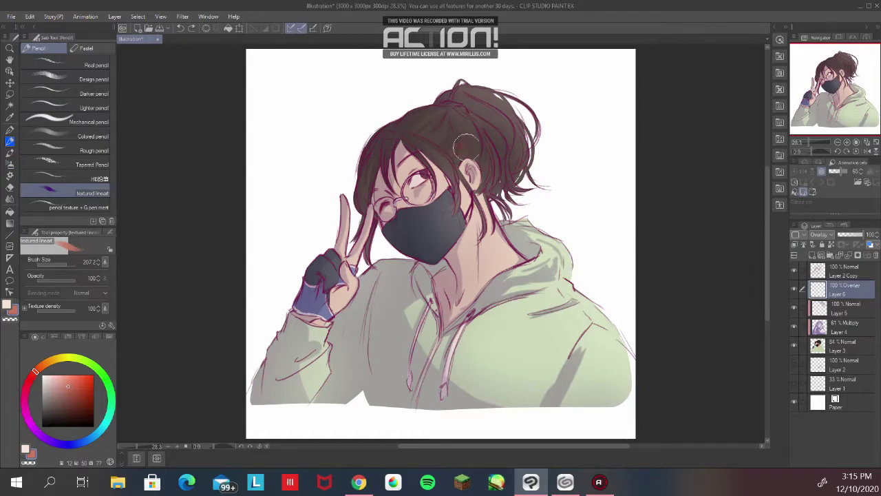
left_click(66, 206)
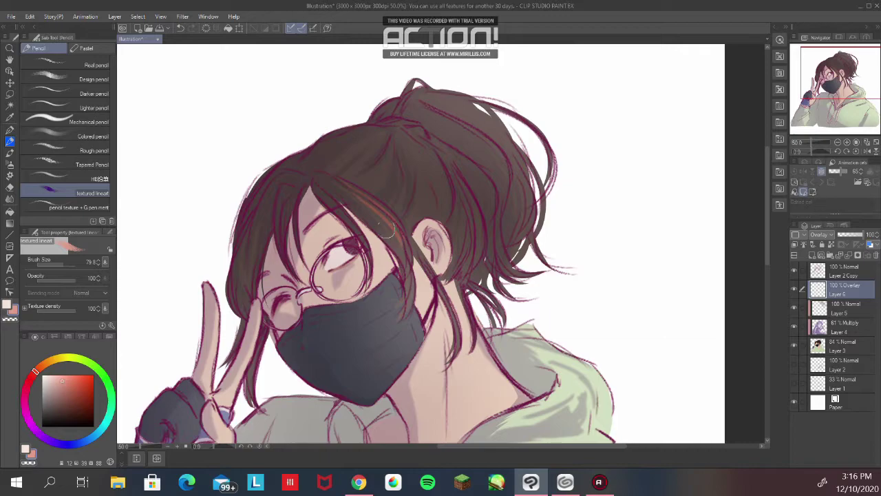
left_click_drag(365, 197, 403, 257)
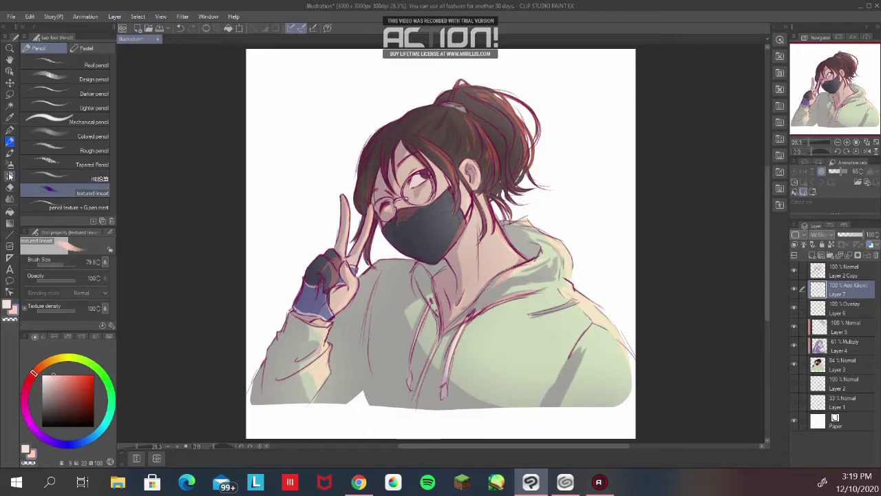
- On Add (Glow) Layer 7, airbrush a soft light glow along the hoodie's shoulders and a bright red glow over the hair near the ear
left_click(10, 166)
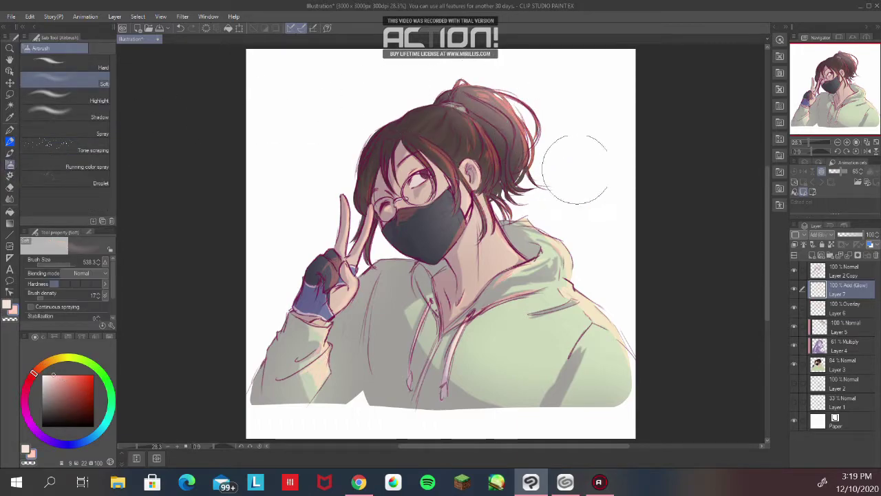
mouse_move(531, 208)
left_mouse_down()
mouse_move(566, 277)
mouse_move(615, 294)
left_mouse_up()
key("ctrl+z")
mouse_move(541, 228)
left_mouse_down()
mouse_move(568, 259)
mouse_move(612, 287)
left_mouse_up()
left_click_drag(376, 250, 378, 260)
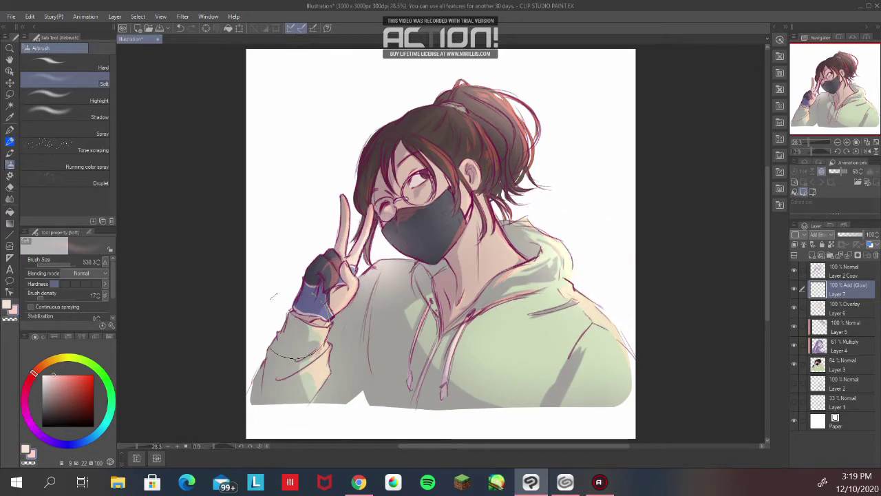
left_click(94, 374)
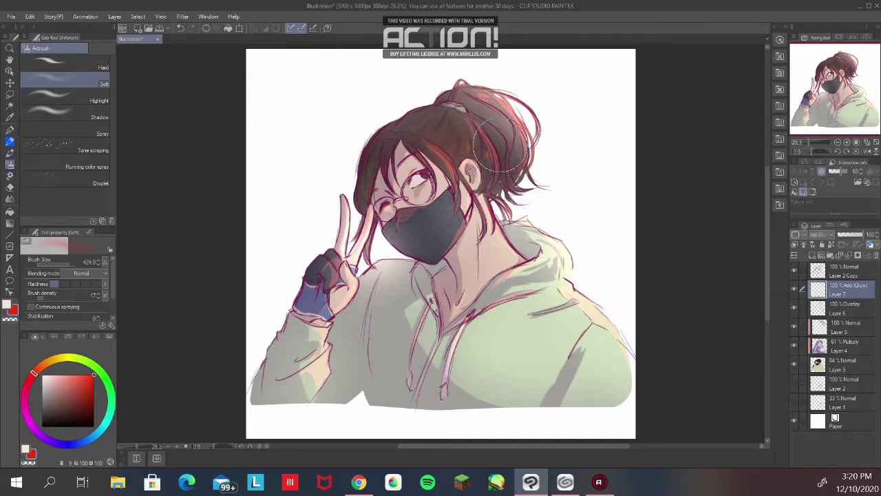
mouse_move(467, 129)
left_mouse_down()
mouse_move(493, 162)
mouse_move(510, 159)
mouse_move(468, 126)
mouse_move(484, 173)
left_mouse_up()
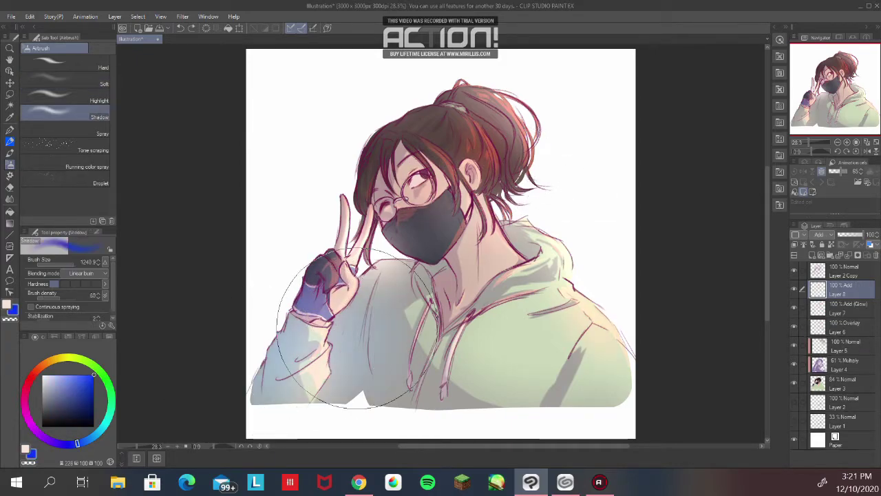
- Airbrush blue light over the shaded side of the figure on Add Layer 8 and lower the layer's opacity to 45%
mouse_move(324, 330)
left_mouse_down()
mouse_move(480, 240)
mouse_move(592, 209)
mouse_move(515, 283)
mouse_move(378, 124)
mouse_move(354, 192)
mouse_move(437, 365)
mouse_move(495, 387)
mouse_move(574, 360)
mouse_move(613, 299)
mouse_move(317, 328)
mouse_move(306, 229)
mouse_move(256, 373)
mouse_move(291, 421)
mouse_move(413, 382)
left_mouse_up()
left_click(849, 235)
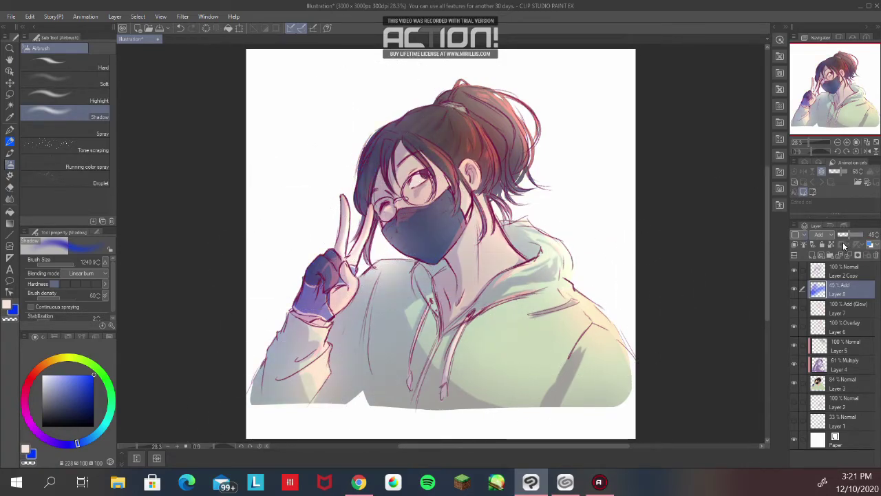
left_click_drag(296, 357, 339, 316)
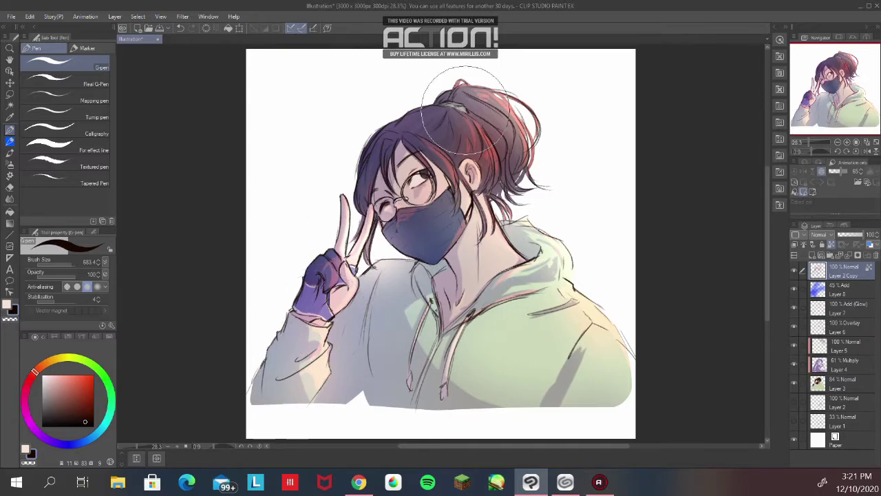
- Duplicate the Layer 2 Copy line drawing and merge the visible artwork into a new layer
right_click(849, 274)
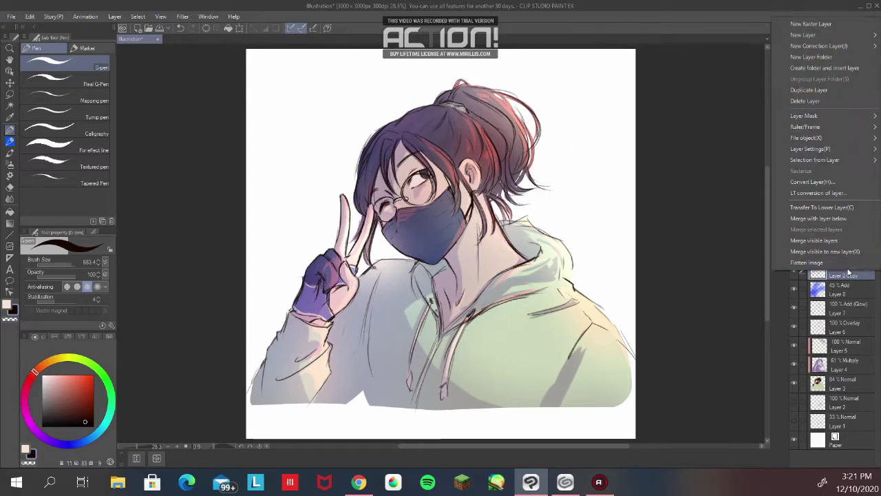
left_click(832, 93)
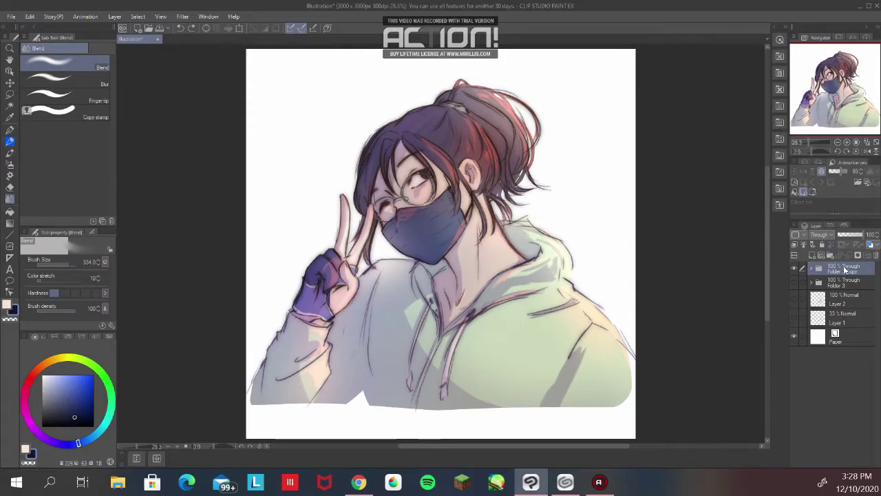
right_click(845, 270)
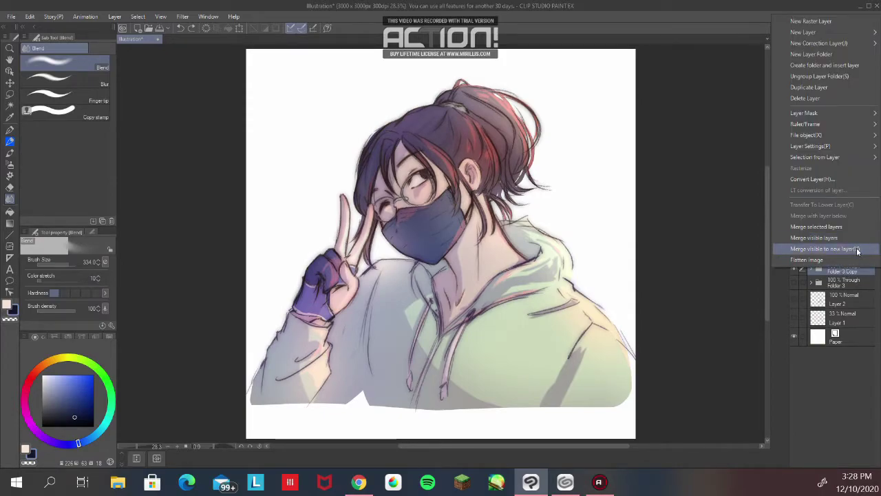
left_click(857, 249)
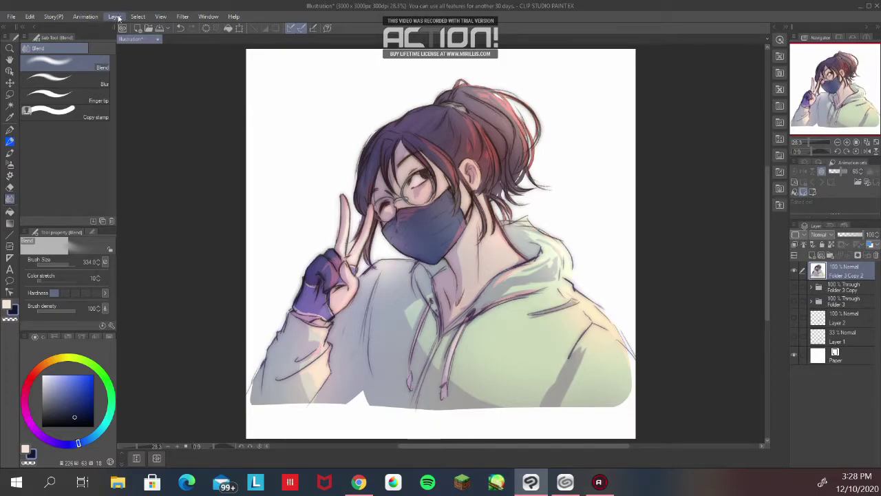
- Try the Fish-eye lens distortion at 50.00 on the merged illustration layer
left_click(158, 17)
mouse_move(182, 17)
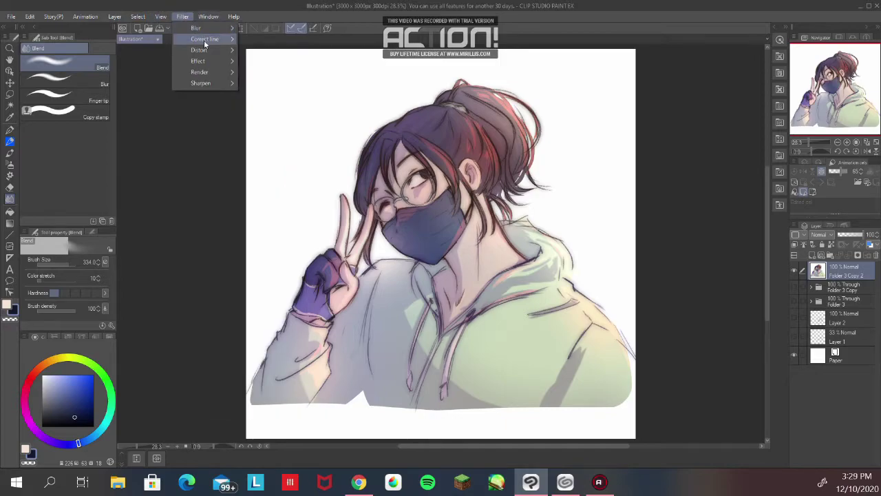
mouse_move(210, 52)
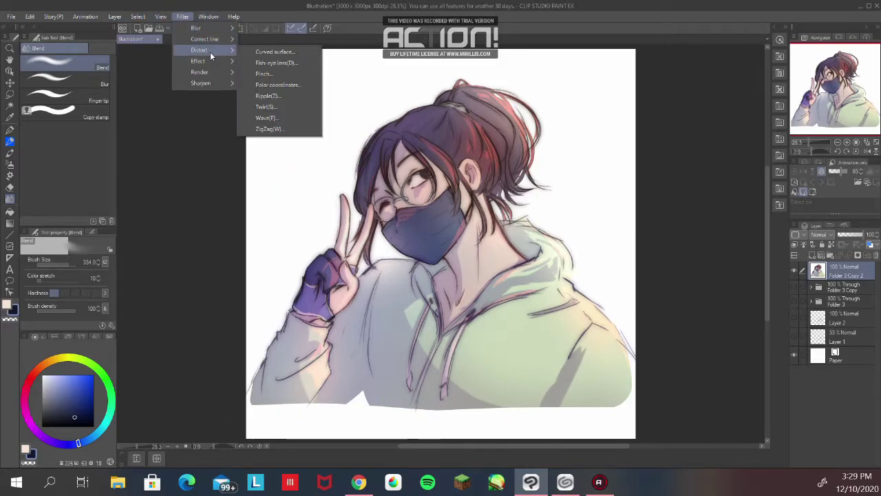
left_click(295, 63)
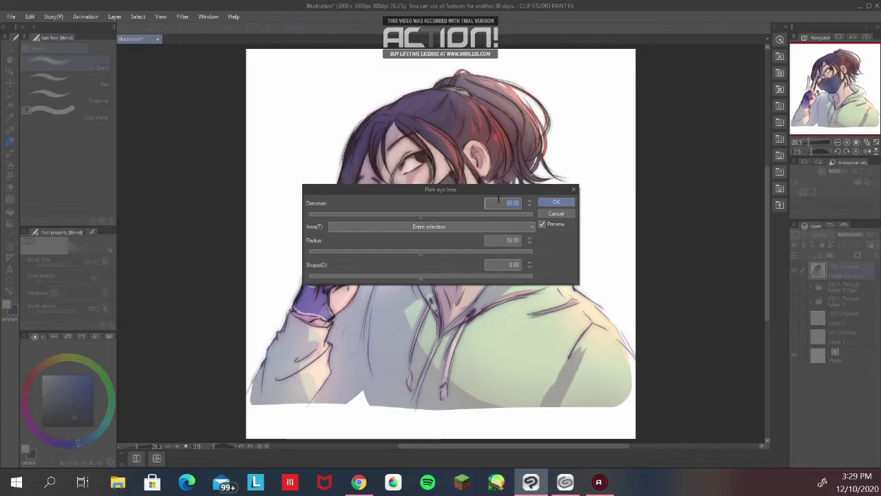
left_click_drag(505, 190, 655, 294)
key("Escape")
- Try the Pinch distortion at strength 50.00 on the merged illustration layer
left_click(181, 17)
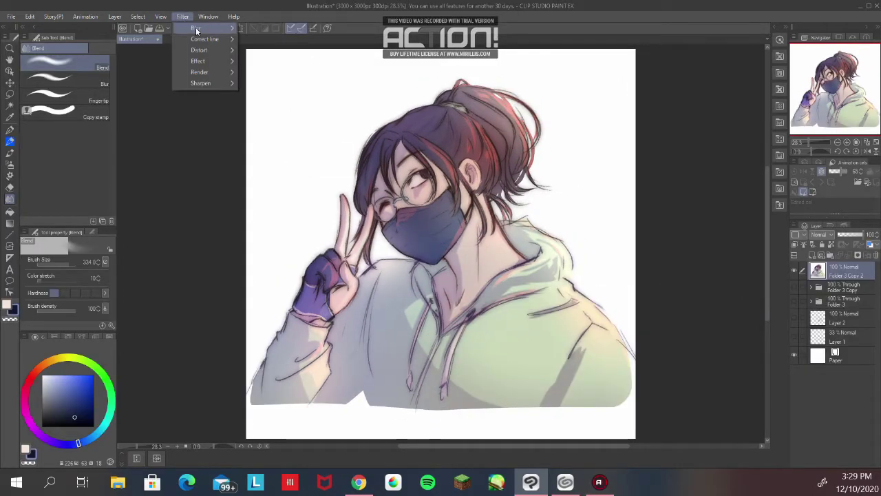
mouse_move(233, 52)
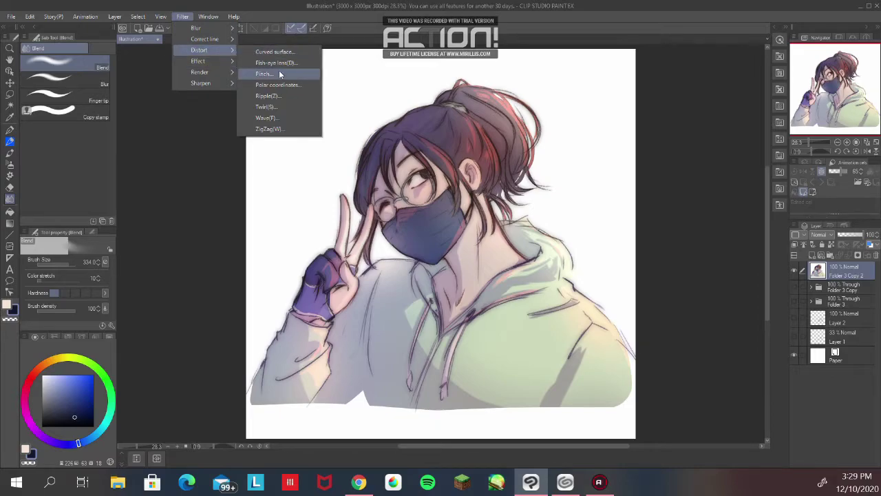
key("Escape")
key("Escape")
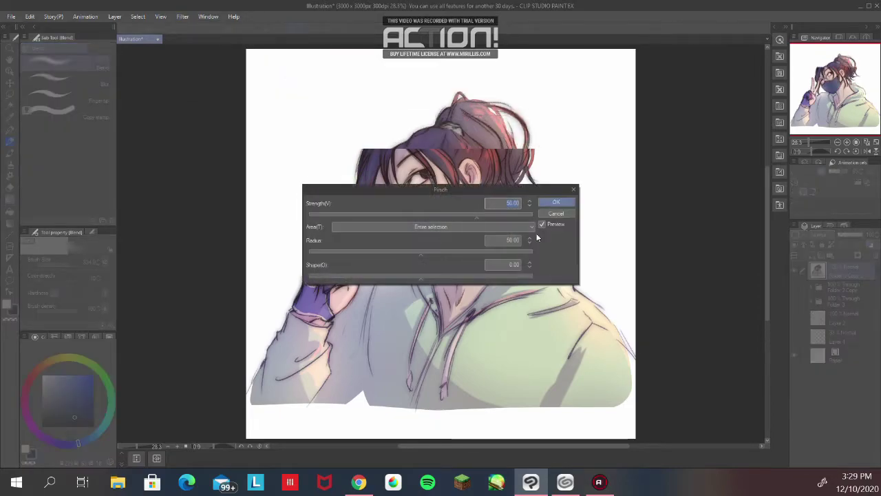
left_click_drag(529, 191, 736, 269)
key("Escape")
- Try the Polar coordinates distortion with the Rectangular to polar method on the merged illustration layer
left_click(182, 16)
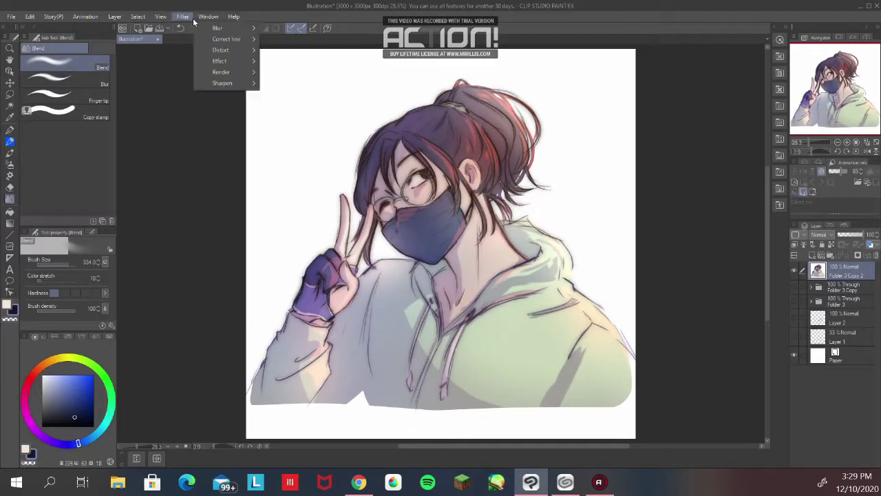
mouse_move(224, 52)
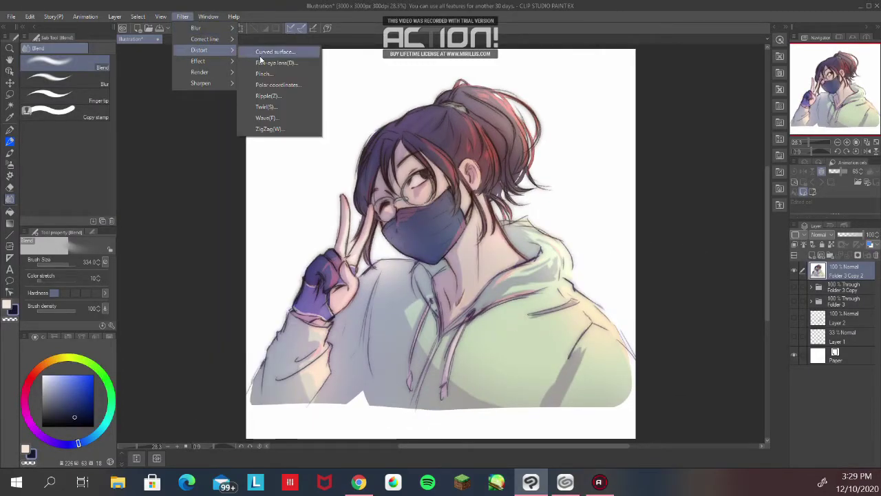
left_click(289, 84)
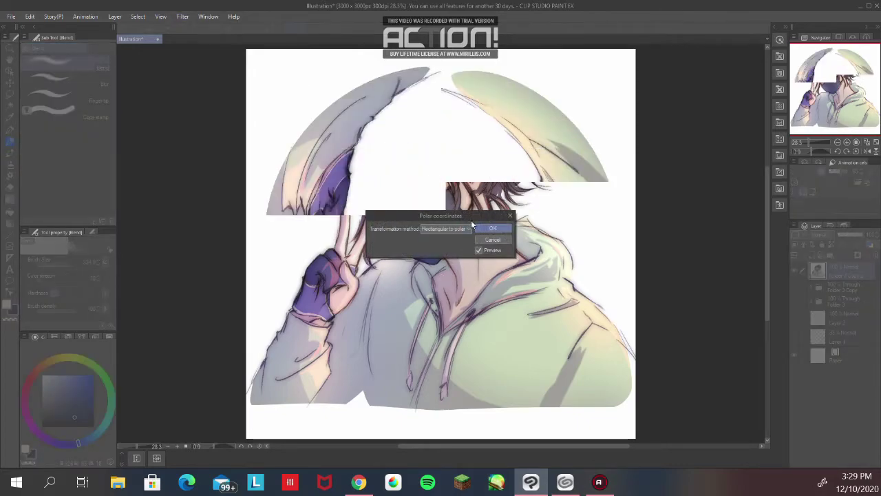
left_click_drag(472, 219, 619, 396)
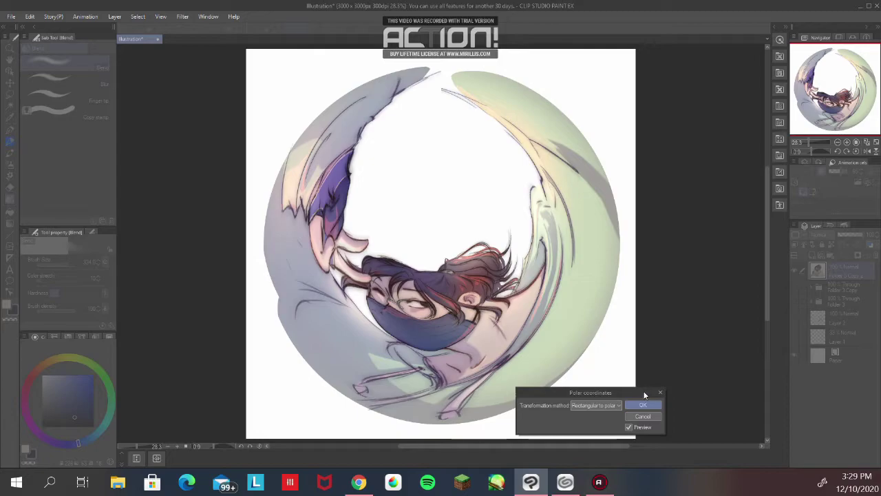
left_click(661, 395)
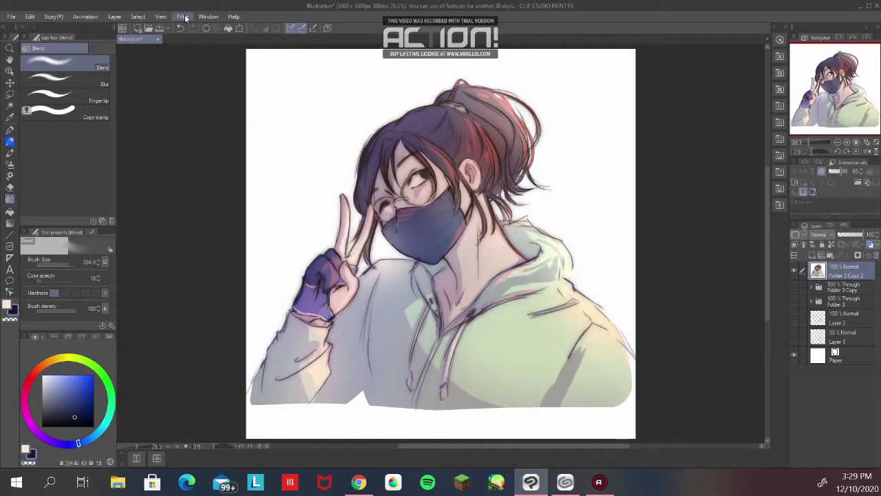
- Try the Ripple distortion on the merged illustration layer
left_click(182, 17)
mouse_move(219, 51)
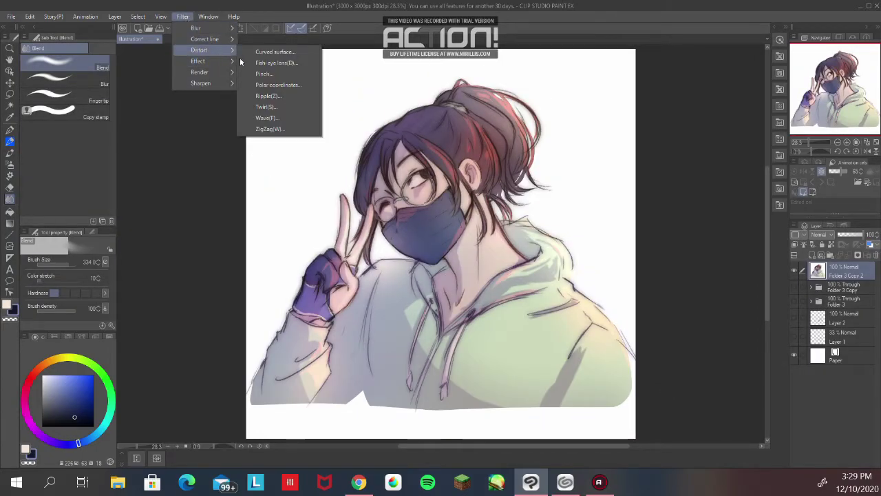
left_click(281, 95)
left_click_drag(502, 182, 745, 265)
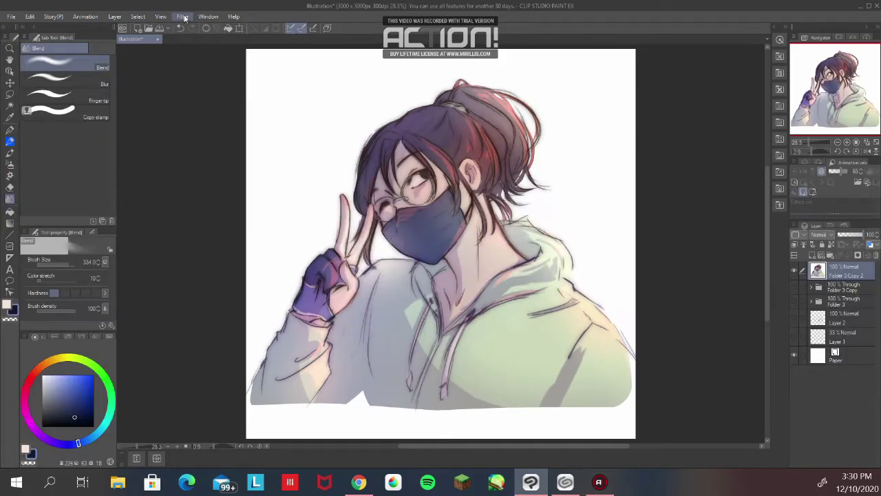
- Apply the Artistic effect to the merged layer with Color and lines, line thickness 15, line opacity 70, color blending 44 and 10 colors
left_click(184, 18)
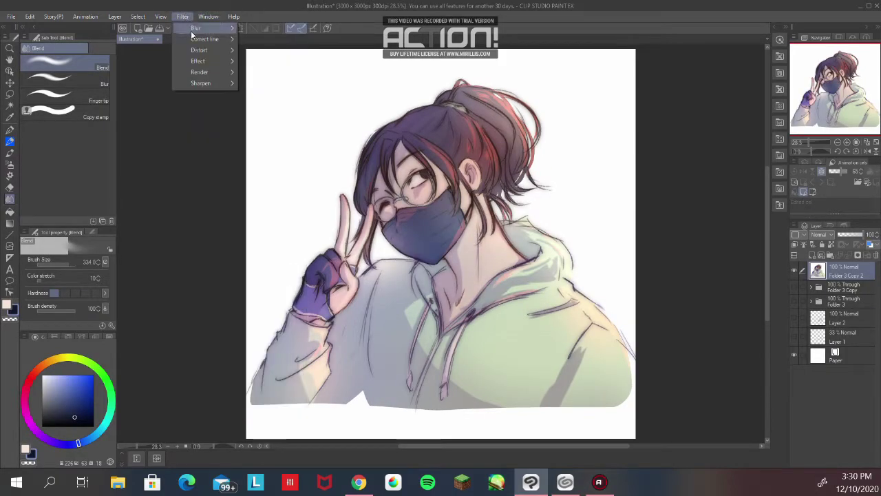
mouse_move(207, 63)
left_click(301, 63)
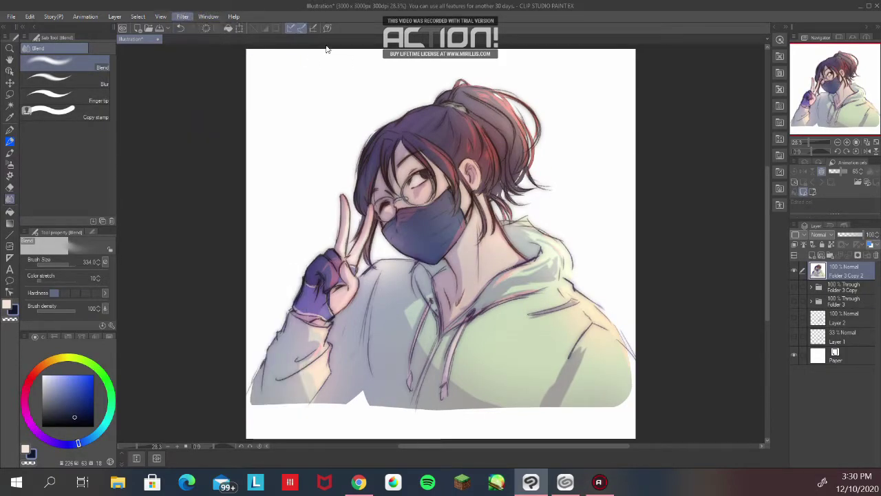
left_click_drag(463, 128, 685, 170)
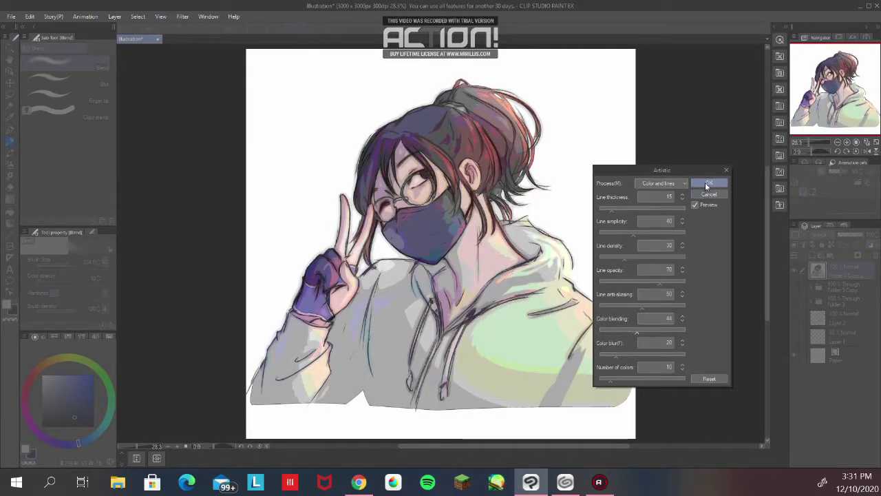
left_click(710, 183)
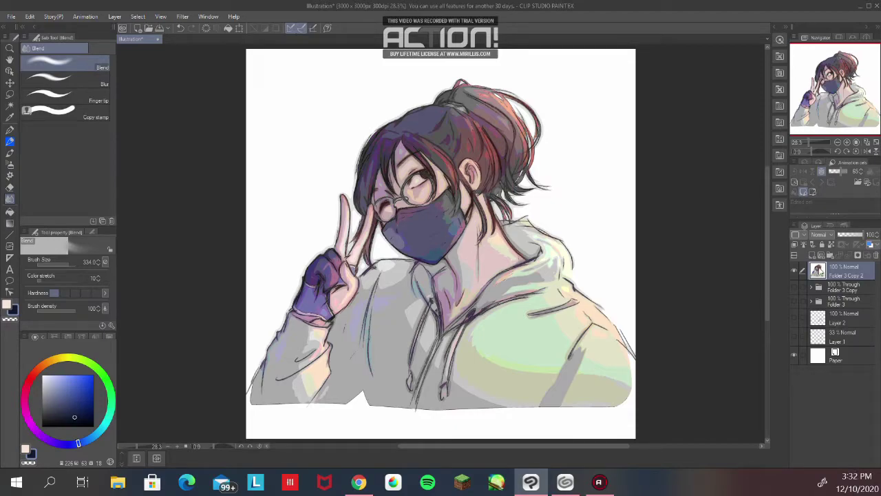
- Hide the Folder 3 Copy 2 layer, show Folder 3 Copy and merge the visible artwork into a new layer
left_click(795, 270)
left_click(836, 290)
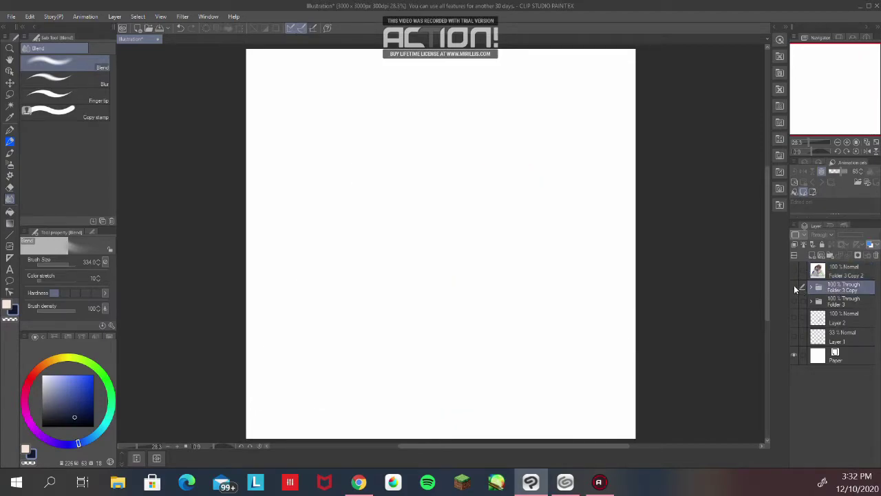
left_click(794, 286)
right_click(837, 290)
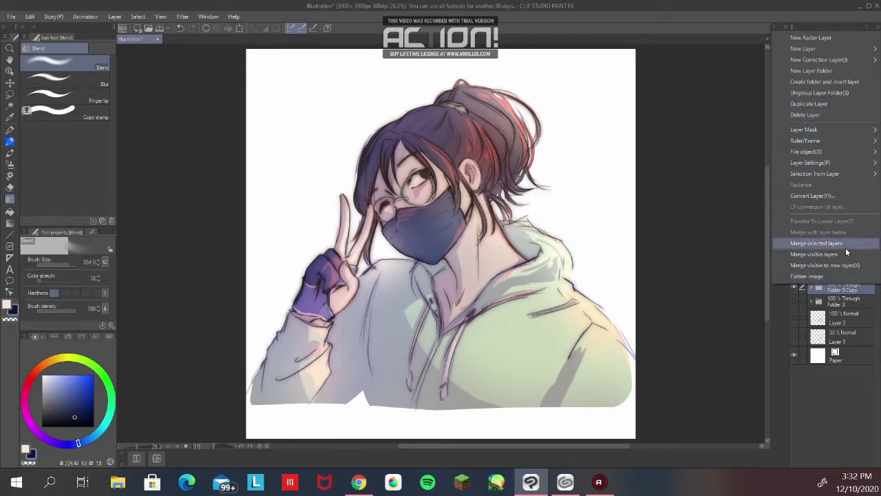
left_click(851, 265)
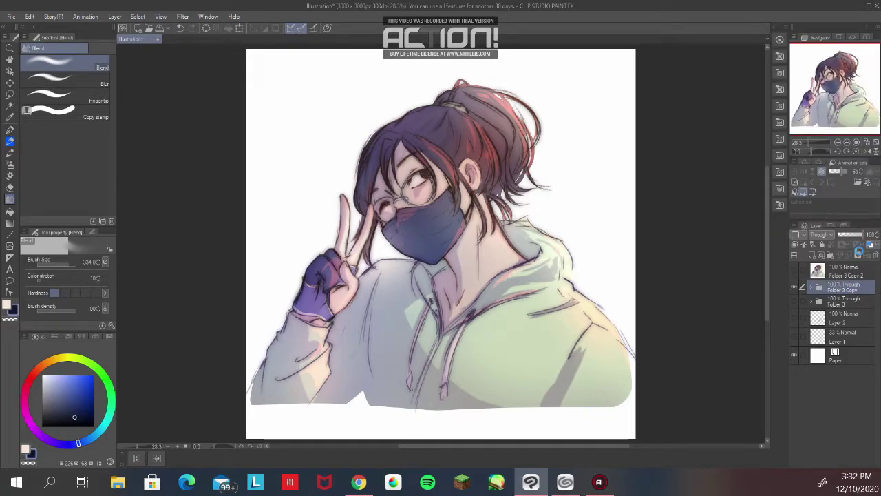
left_click(183, 19)
mouse_move(205, 20)
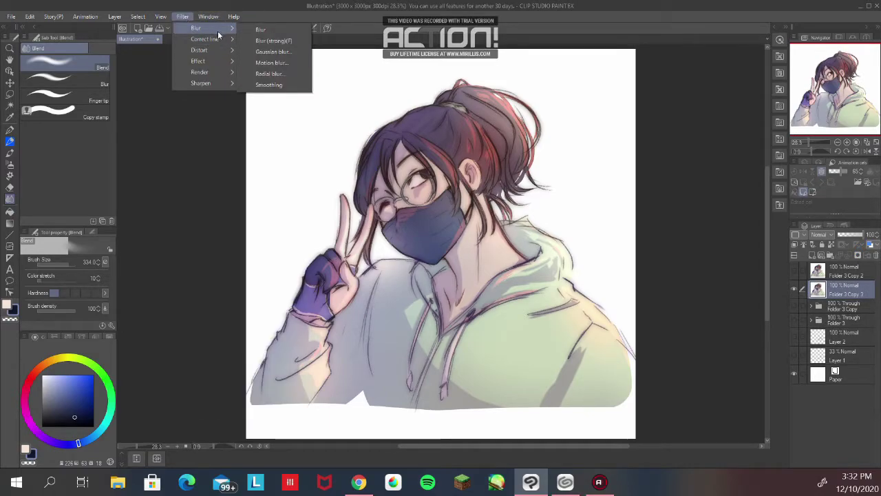
mouse_move(224, 52)
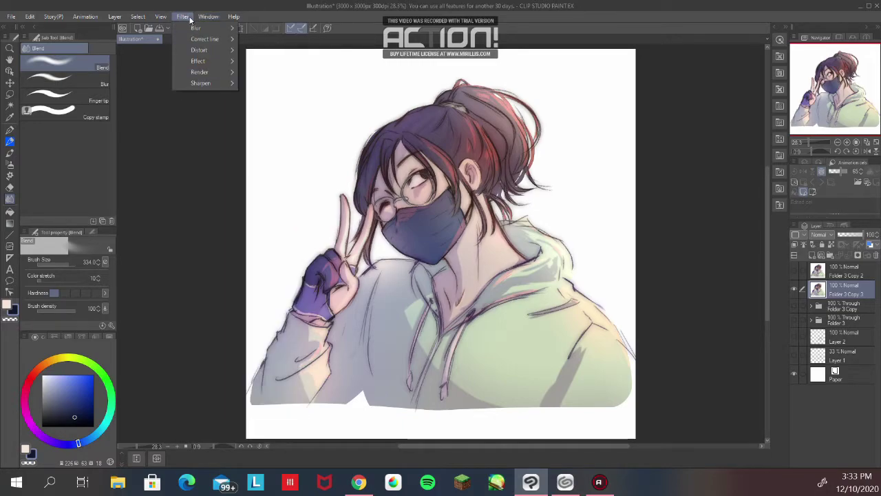
- Reshape the color channels with a Tone Curve correction on the Folder 3 Copy 3 layer, shifting the darks toward teal
mouse_move(30, 18)
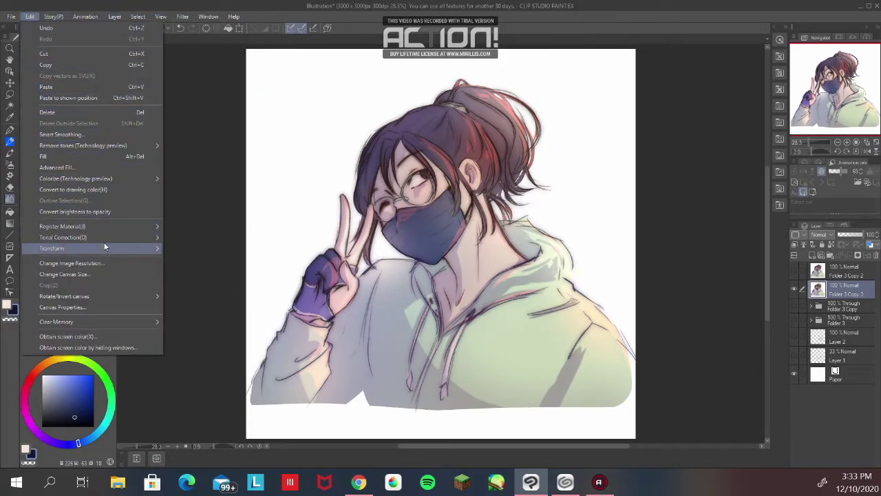
mouse_move(108, 235)
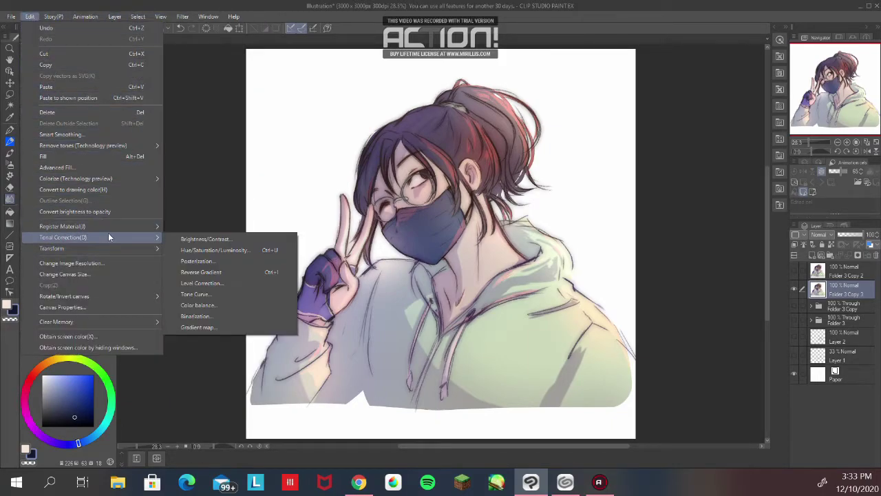
left_click(231, 294)
left_click_drag(472, 305, 627, 204)
left_click(542, 219)
left_click(563, 239)
left_click_drag(645, 249, 642, 246)
left_click_drag(586, 313, 590, 318)
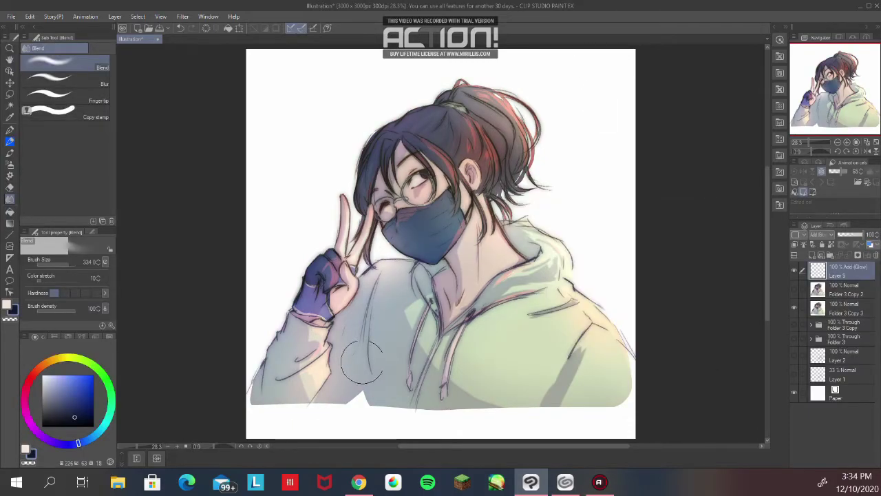
- Paint orange textured highlights on the hair, hood and shoulders on the Add (Glow) layer and lower its opacity to 46%
left_click_drag(66, 401, 64, 370)
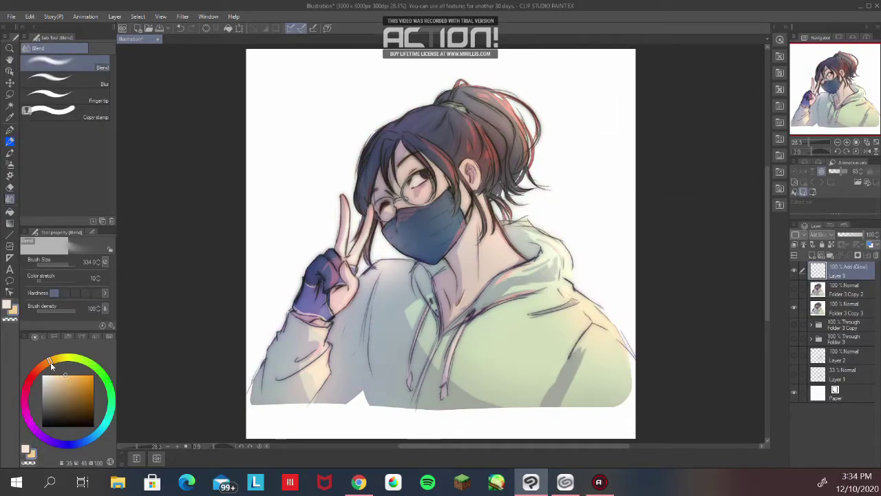
key("p")
mouse_move(491, 93)
left_mouse_down()
mouse_move(485, 87)
mouse_move(497, 89)
mouse_move(485, 86)
mouse_move(478, 148)
left_mouse_up()
key("ctrl+z")
left_click_drag(422, 175, 424, 175)
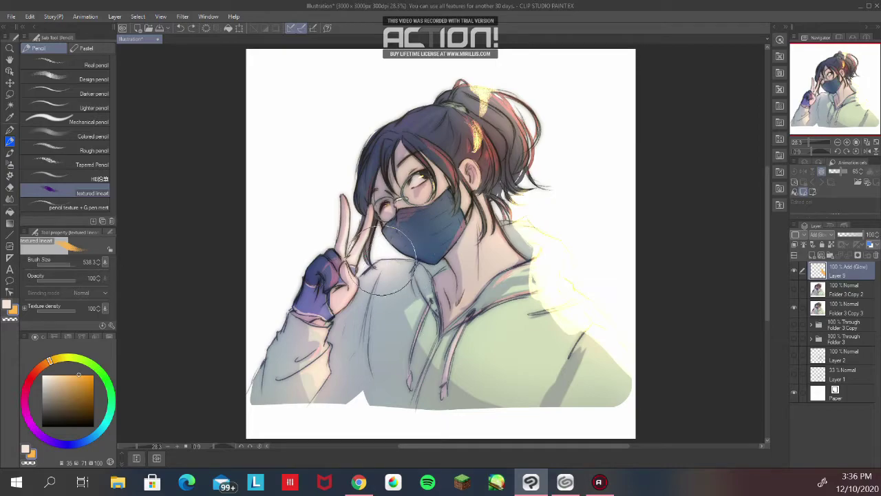
left_click_drag(382, 262, 405, 260)
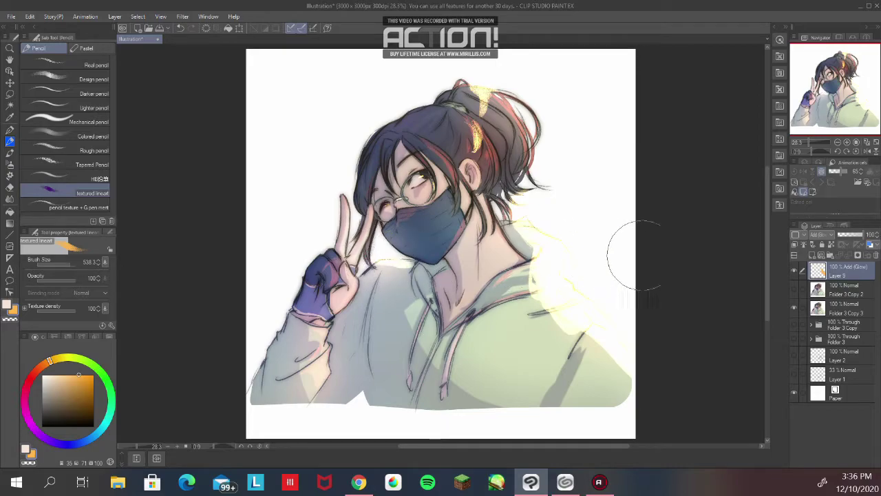
left_click_drag(860, 238, 851, 240)
left_click_drag(853, 239, 847, 237)
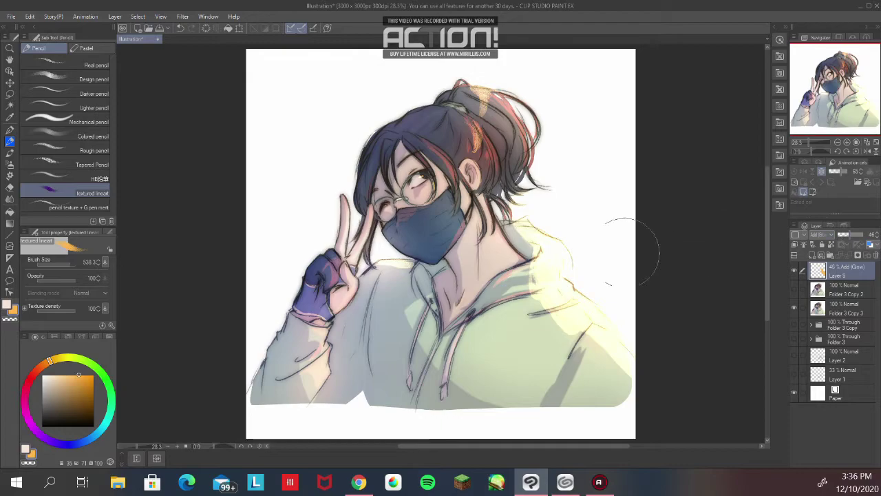
- Extend the orange glow over the hoodie's sunlit side and the hair, and reduce the Add (Glow) layer's opacity to 23%
mouse_move(531, 282)
left_mouse_down()
mouse_move(544, 310)
mouse_move(584, 332)
mouse_move(582, 323)
mouse_move(597, 366)
mouse_move(606, 336)
mouse_move(633, 410)
mouse_move(607, 357)
mouse_move(618, 401)
mouse_move(653, 419)
left_mouse_up()
left_click_drag(475, 141, 471, 137)
mouse_move(471, 96)
left_mouse_down()
mouse_move(487, 94)
mouse_move(475, 103)
left_mouse_up()
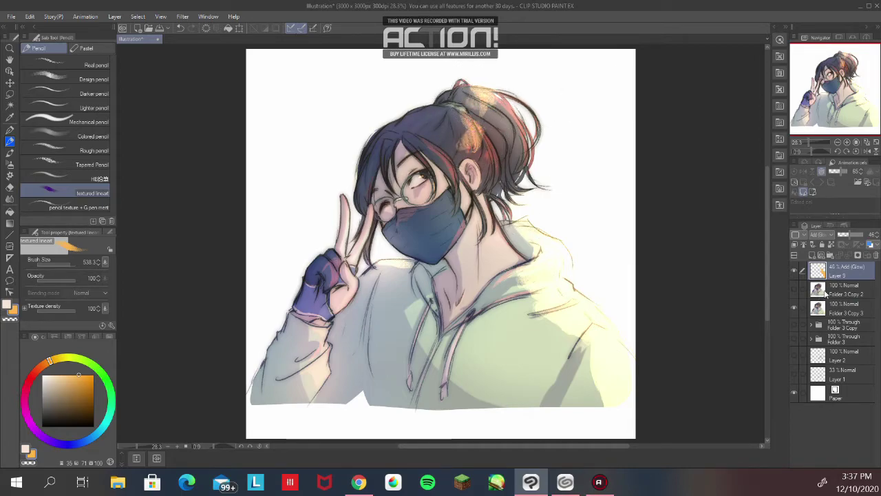
left_click(842, 235)
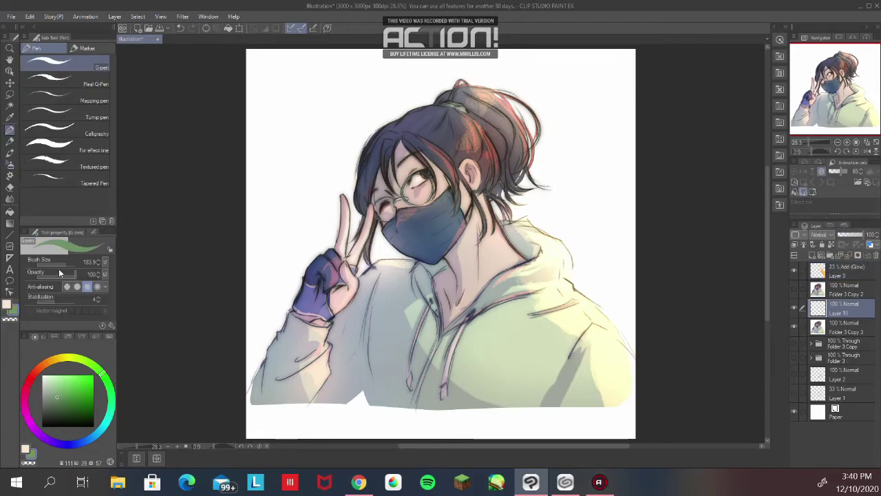
- Handwrite "just got tested lol" in green in the empty space beside the head on Layer 10, and clear it
left_click(9, 141)
left_click_drag(835, 84, 820, 66)
left_click(847, 142)
left_click(848, 143)
left_click_drag(262, 216, 247, 222)
mouse_move(237, 214)
left_mouse_down()
mouse_move(276, 199)
mouse_move(298, 165)
mouse_move(318, 168)
mouse_move(325, 148)
left_mouse_up()
mouse_move(352, 113)
left_mouse_down()
mouse_move(367, 113)
mouse_move(387, 88)
left_mouse_up()
mouse_move(376, 89)
left_mouse_down()
mouse_move(381, 103)
mouse_move(394, 90)
left_mouse_up()
mouse_move(402, 88)
left_mouse_down()
mouse_move(398, 95)
mouse_move(408, 79)
left_mouse_up()
left_click_drag(321, 211, 320, 212)
left_click_drag(325, 206, 328, 195)
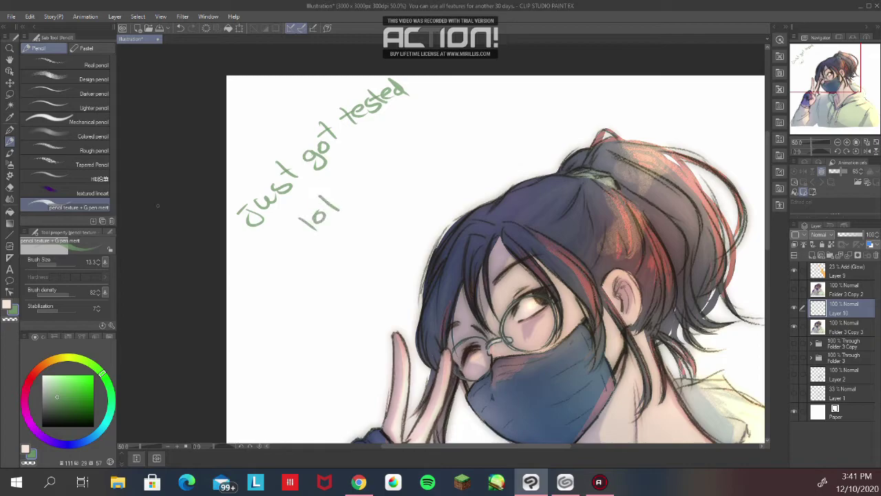
key("Delete")
- Handwrite "Stay safe" in green with the pencil texture + G pen brush, slanting upward beside the head on Layer 10
left_click_drag(265, 226, 258, 245)
left_click_drag(265, 208, 288, 225)
left_click_drag(274, 221, 312, 203)
left_click_drag(311, 193, 322, 219)
mouse_move(354, 168)
left_mouse_down()
mouse_move(333, 183)
mouse_move(365, 170)
left_mouse_up()
left_click_drag(374, 130, 364, 164)
left_click_drag(358, 146, 374, 146)
left_click_drag(383, 138, 400, 140)
- Add "everyone!~" and a small smiley in green handwriting beneath the "Stay safe" lettering
mouse_move(303, 260)
left_mouse_down()
mouse_move(316, 267)
mouse_move(332, 236)
mouse_move(342, 246)
left_mouse_up()
mouse_move(340, 235)
left_mouse_down()
mouse_move(348, 220)
mouse_move(364, 227)
left_mouse_up()
mouse_move(374, 212)
left_mouse_down()
mouse_move(375, 248)
mouse_move(380, 206)
mouse_move(448, 144)
left_mouse_up()
left_click(426, 174)
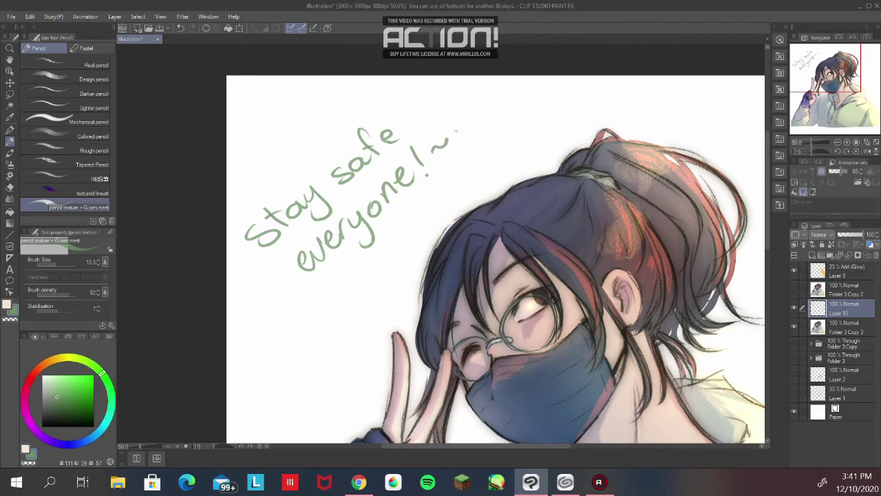
left_click(877, 143)
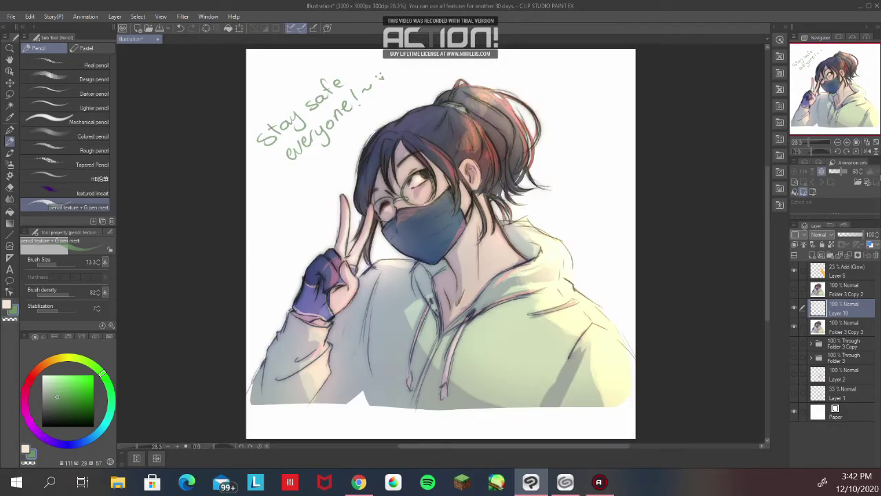